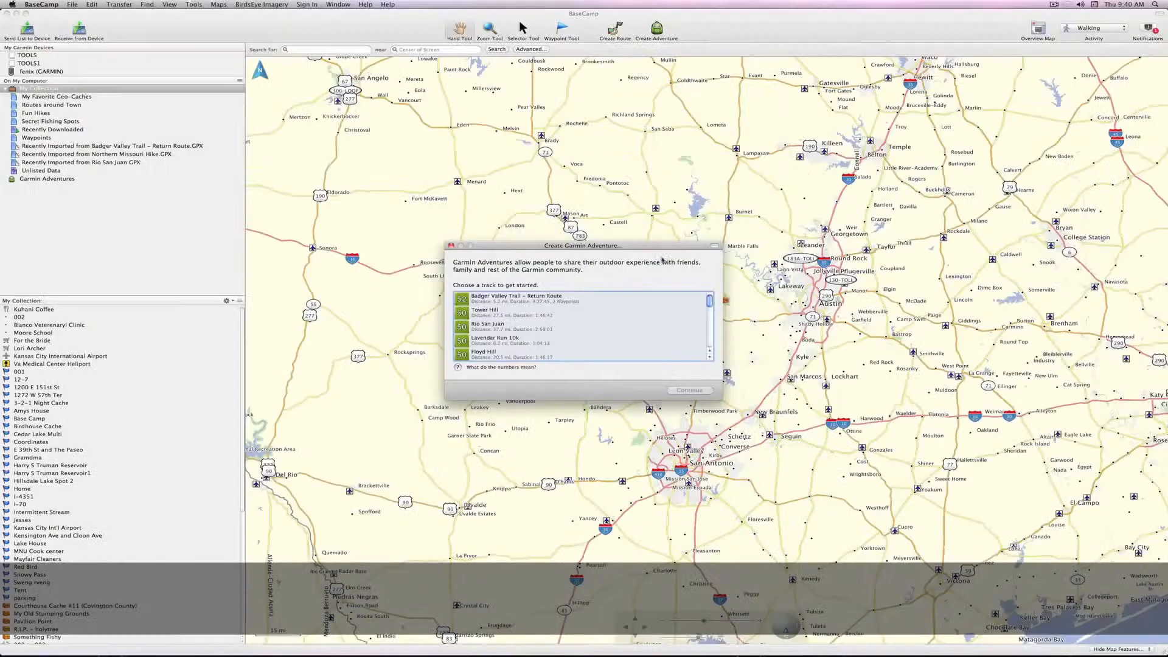
- Start the new Garmin Adventure from the track Badger Valley Trail – Return Route
left_click(611, 247)
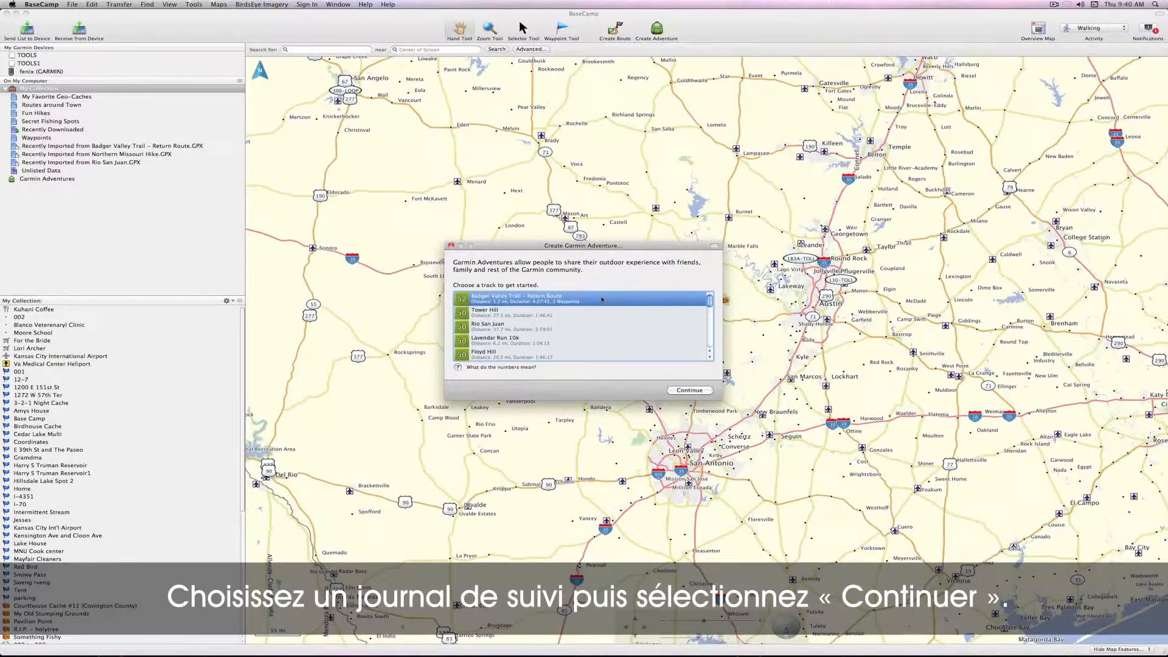
left_click(689, 390)
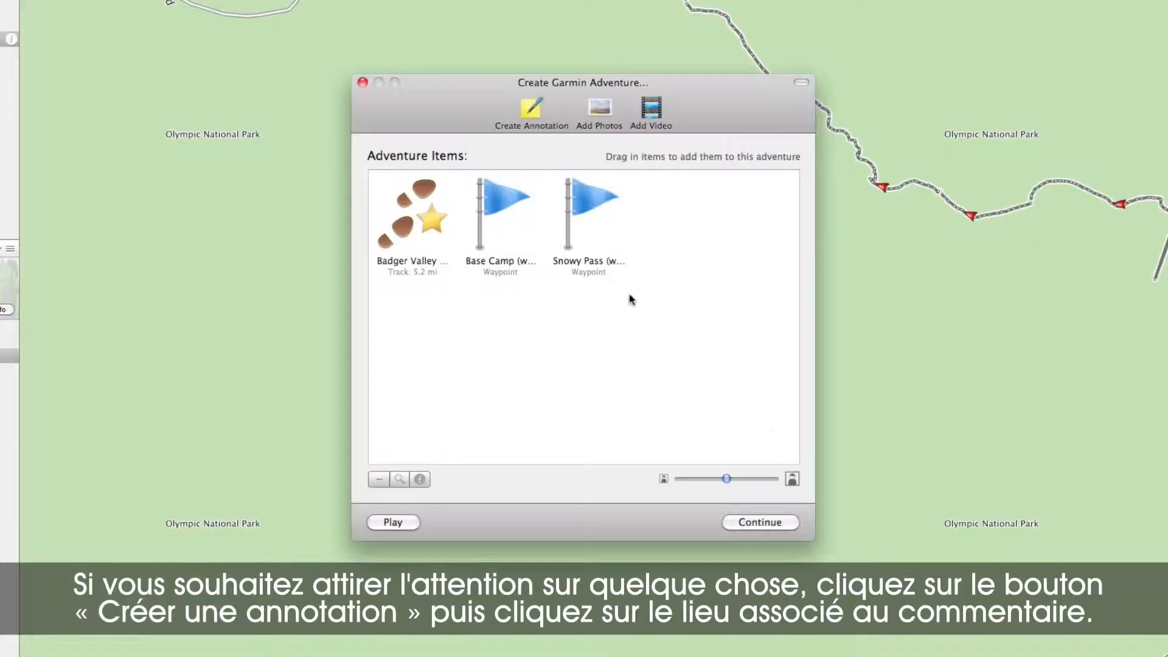
- Add an annotation on the track near Base Camp, titled "Photo Opt" with the text "This is a great place for a photo."
left_click(533, 125)
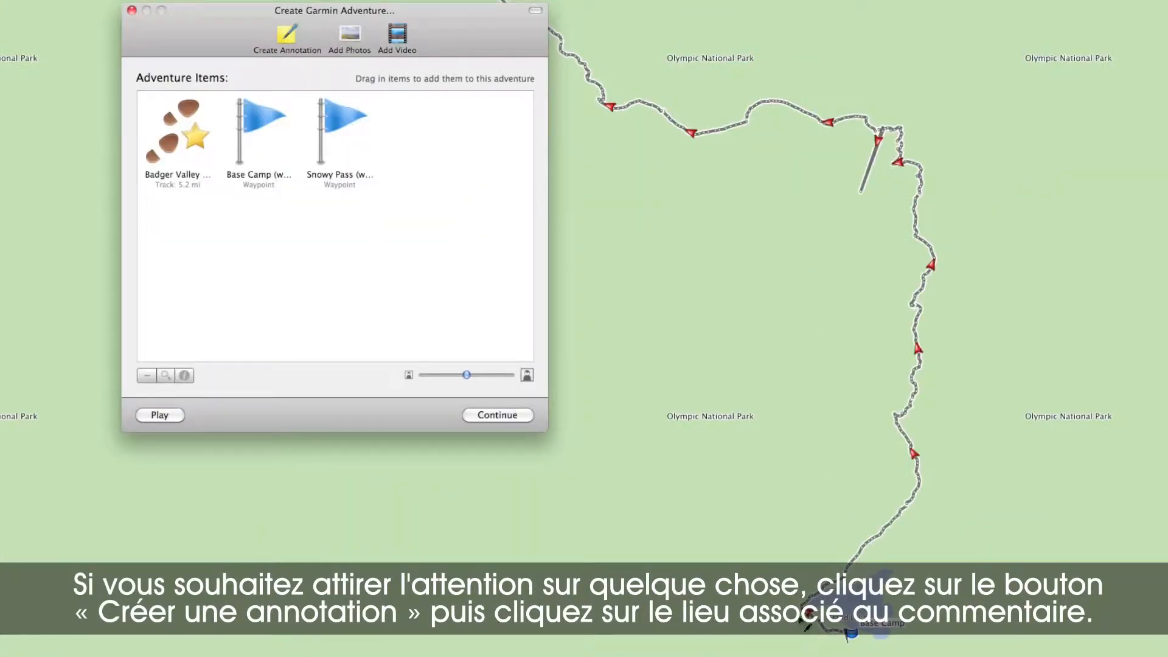
left_click(800, 608)
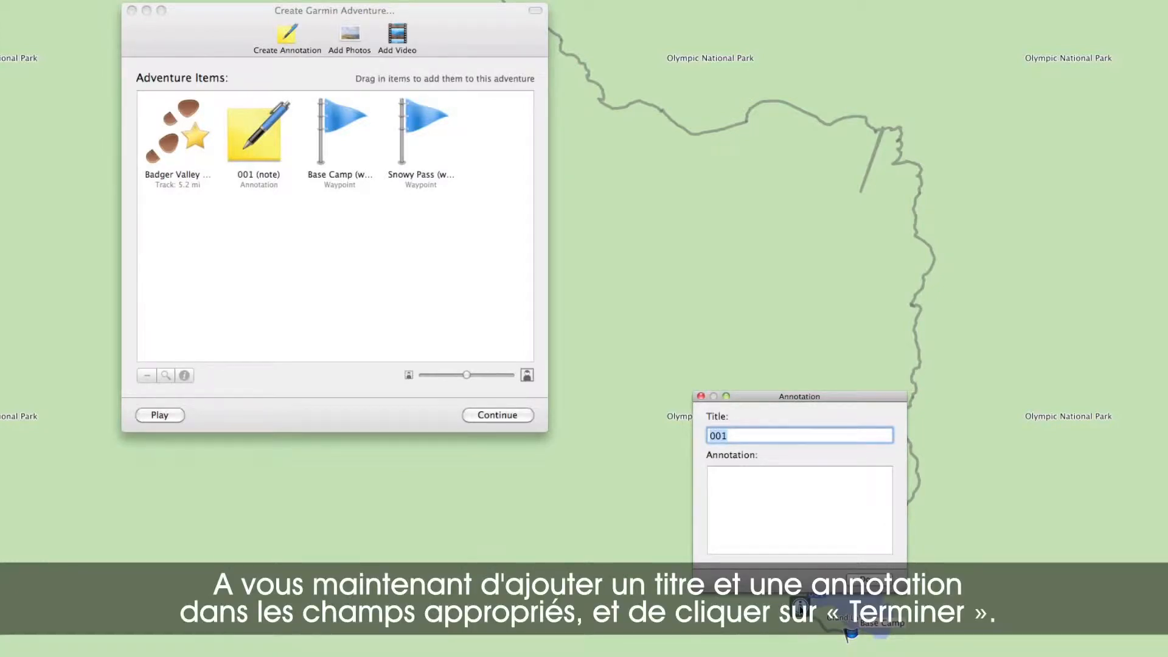
type("Photo Opt")
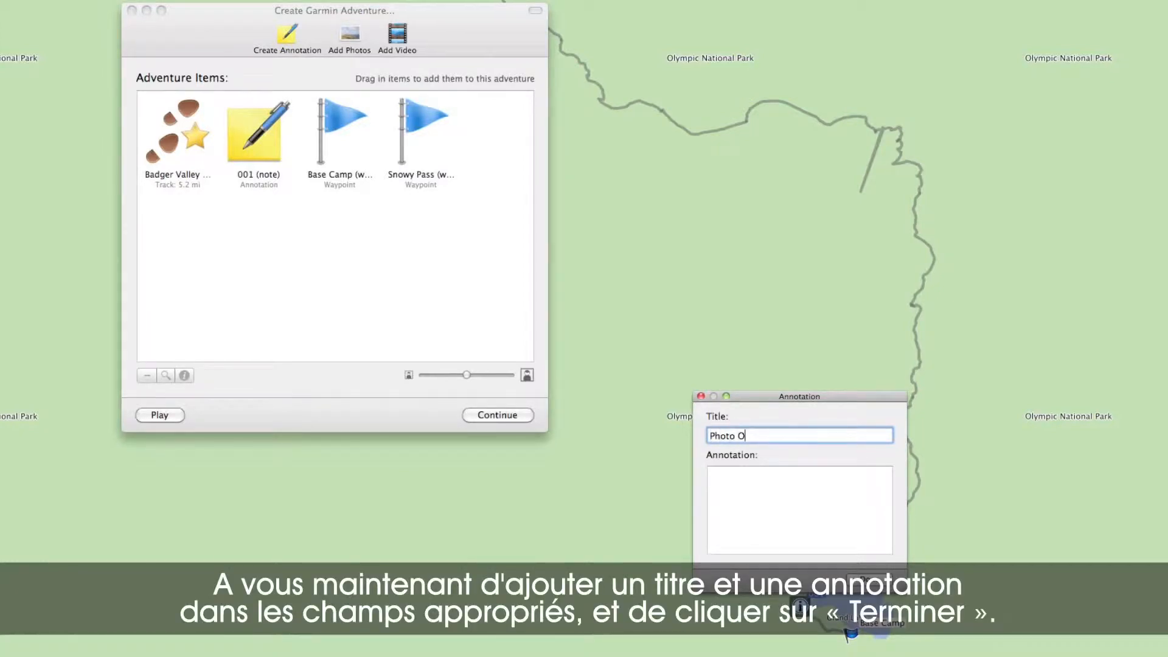
key("Tab")
type("This is a great place for a photo.")
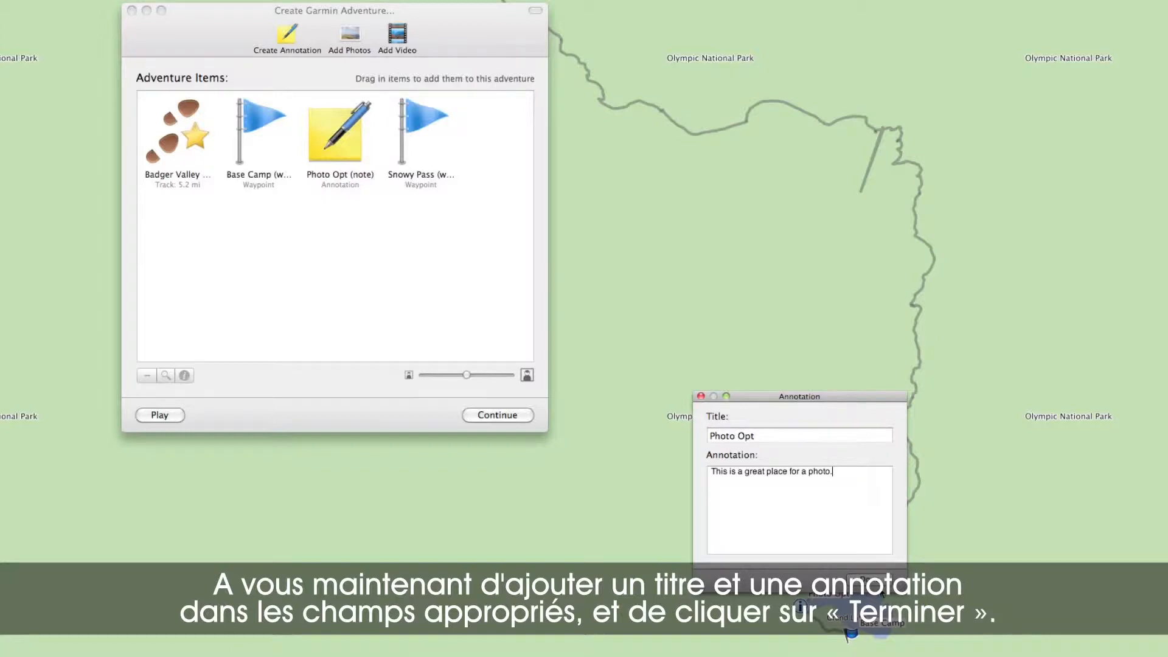
left_click(871, 581)
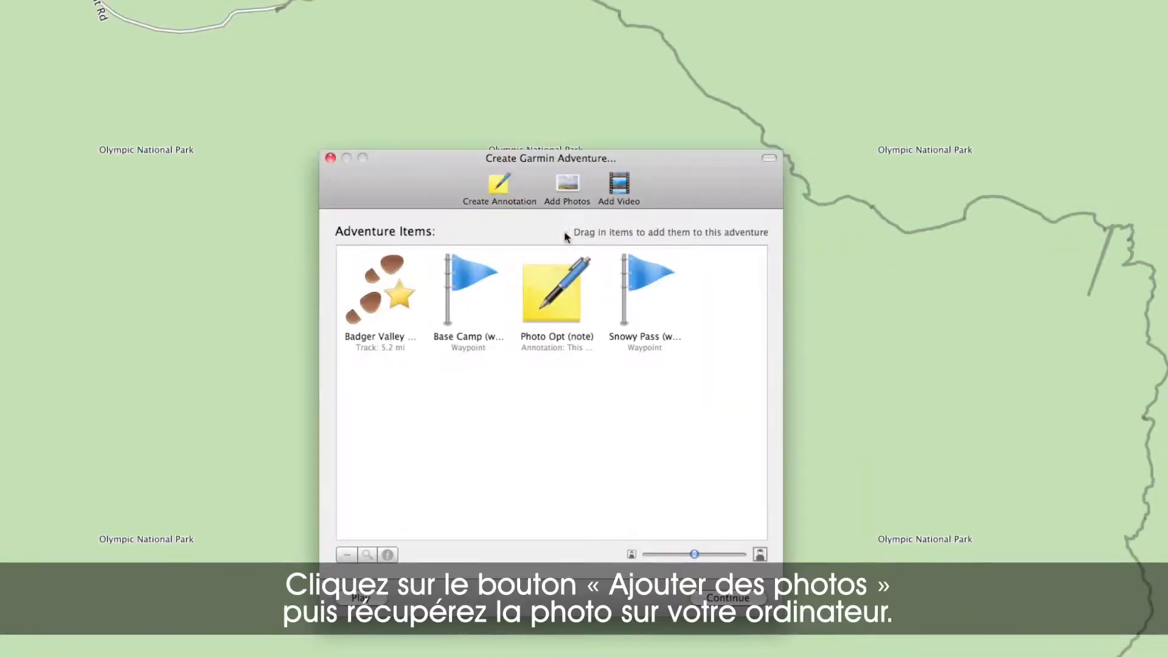
- Add the photo Grand_Lake.jpg from the Desktop to the adventure and place it as a waypoint beside Grand Lake, near Photo Opt
left_click(566, 193)
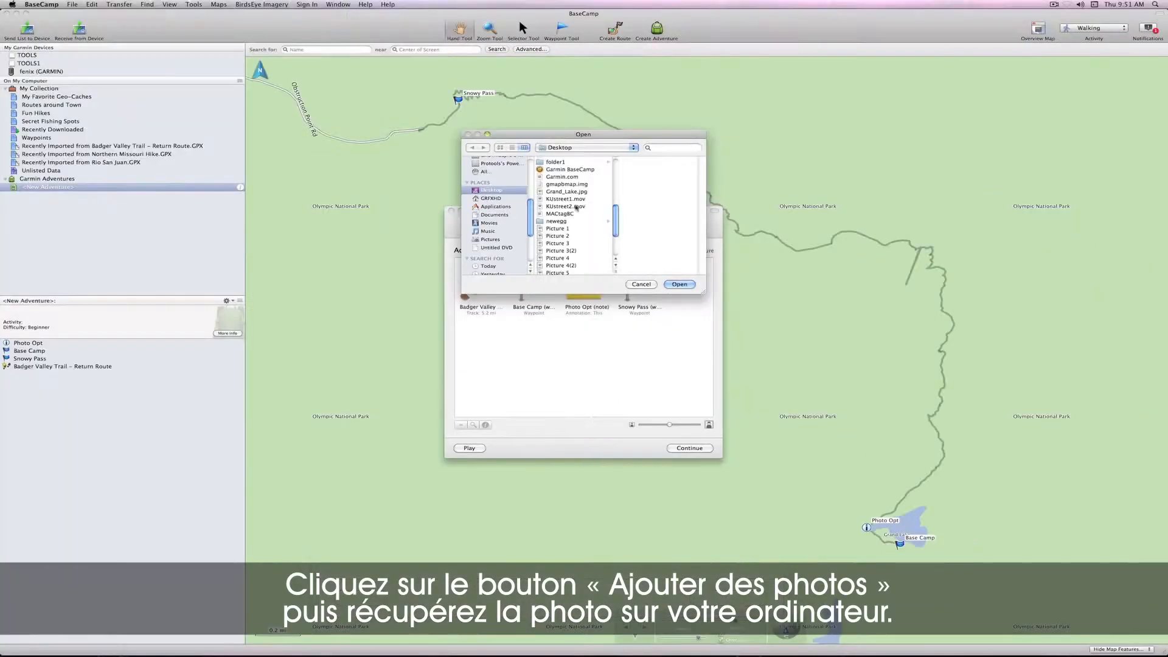
left_click(568, 191)
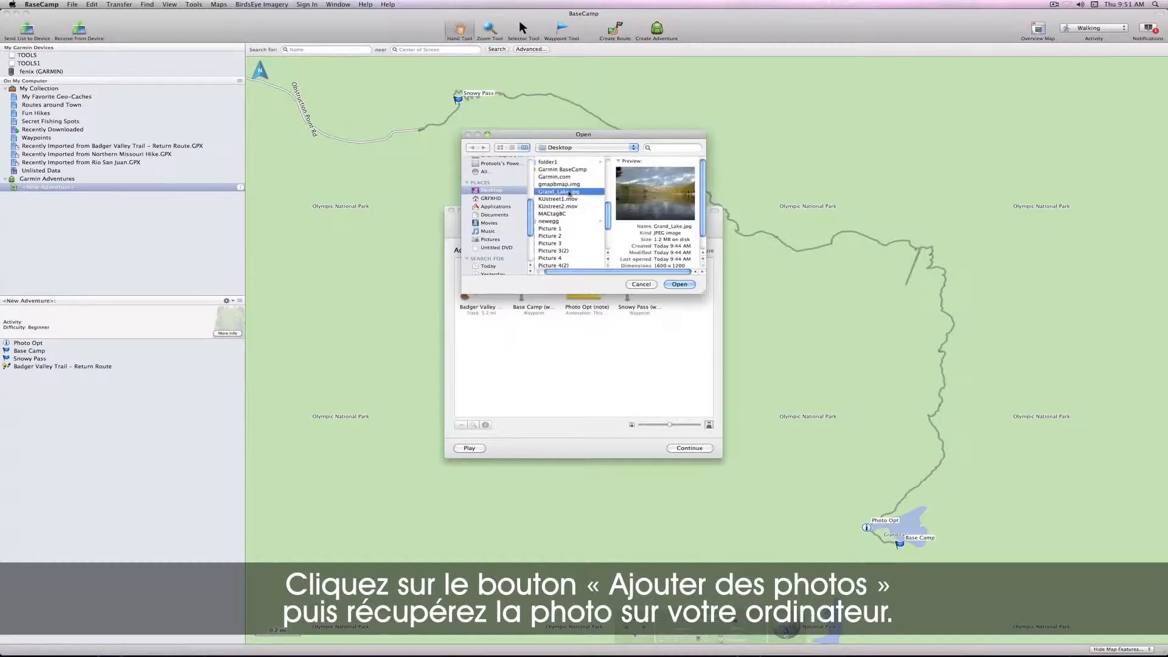
left_click(681, 284)
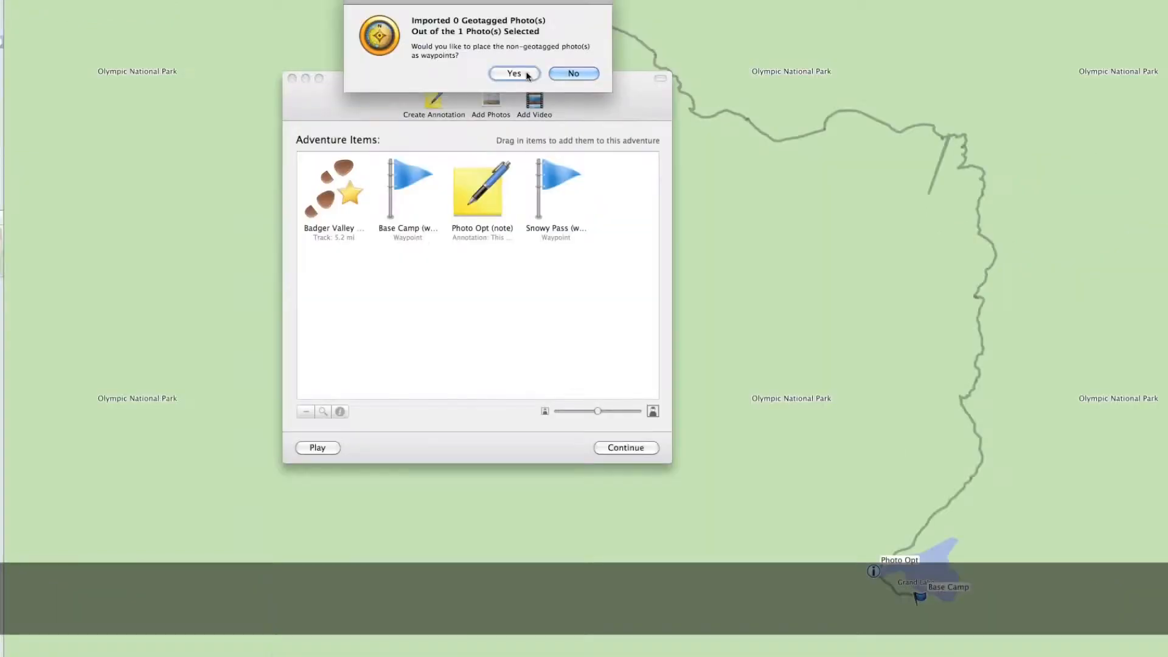
left_click(669, 175)
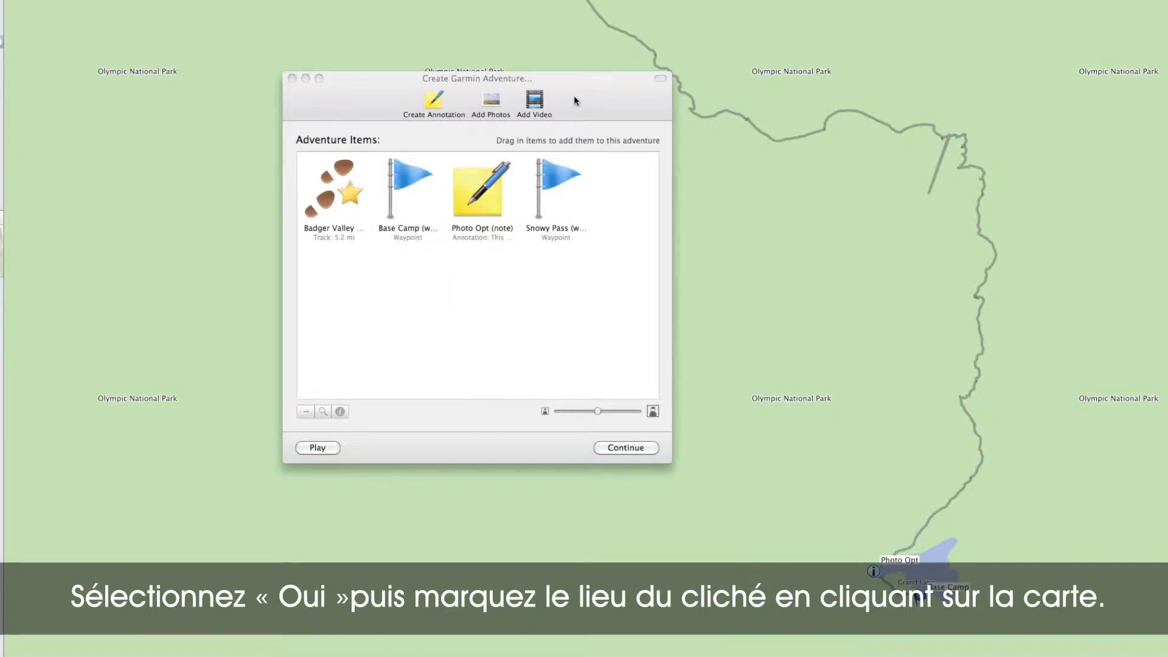
left_click(883, 581)
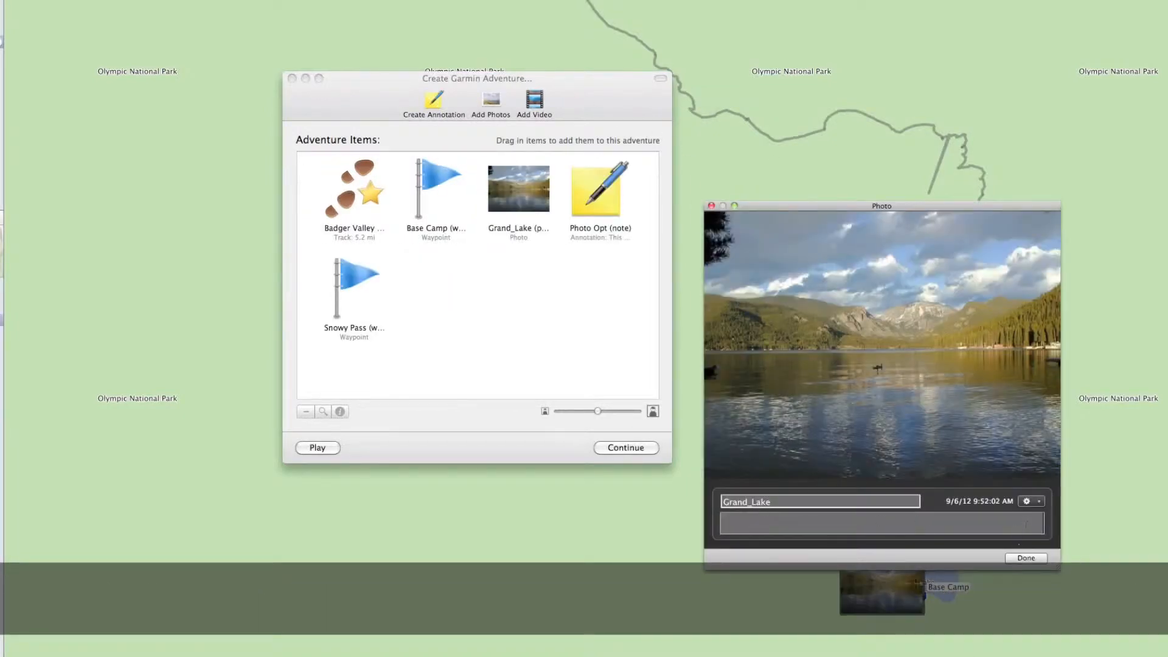
left_click(1025, 558)
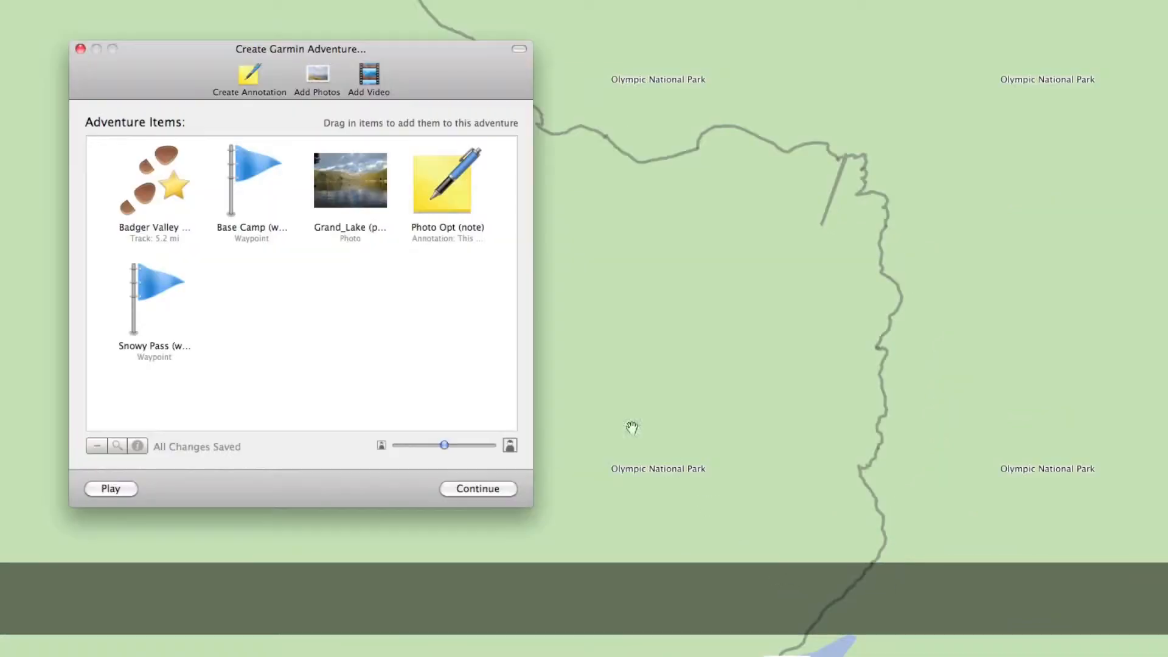
left_click(378, 84)
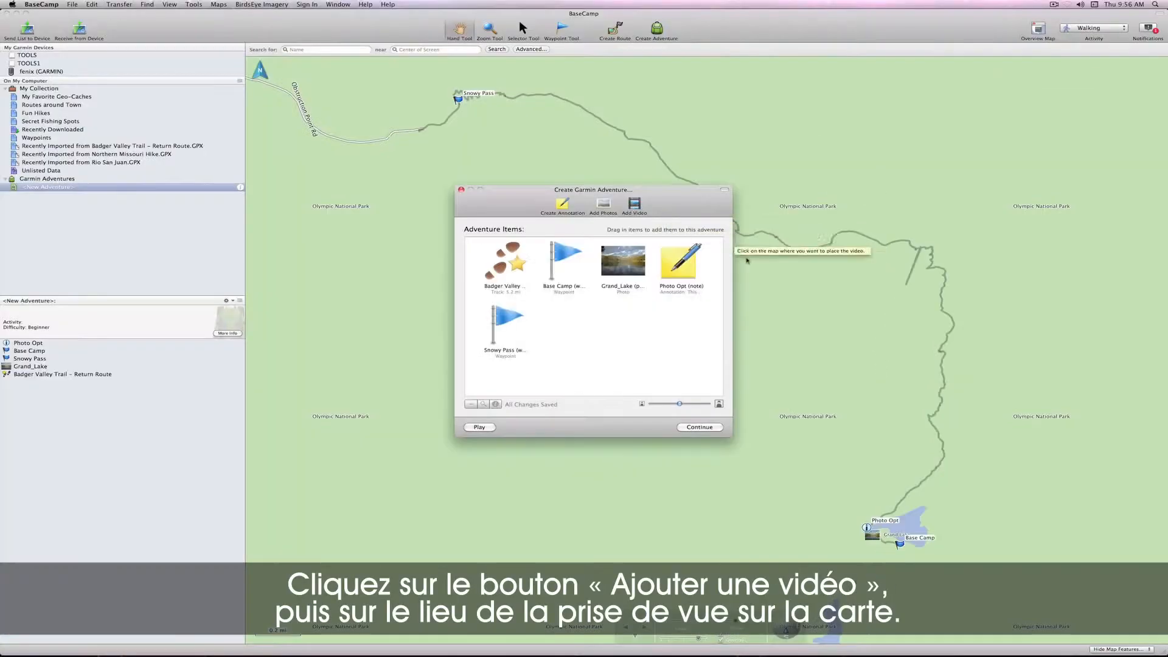
left_click(899, 505)
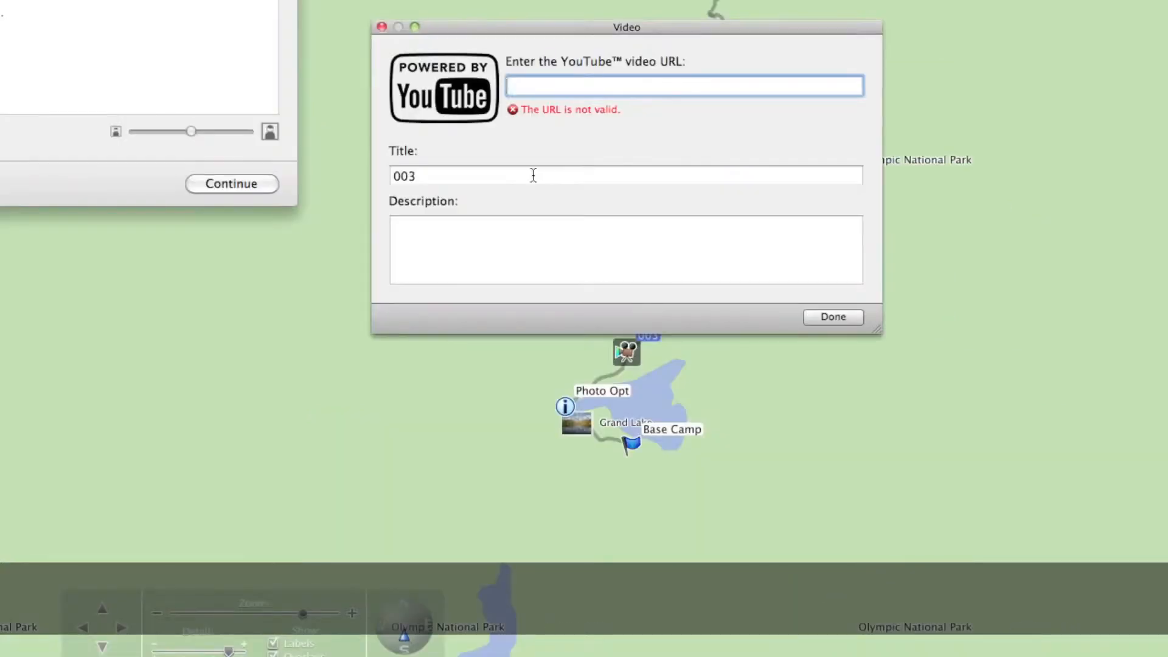
type("http://youtu.be/UTvrTiVb3Jo")
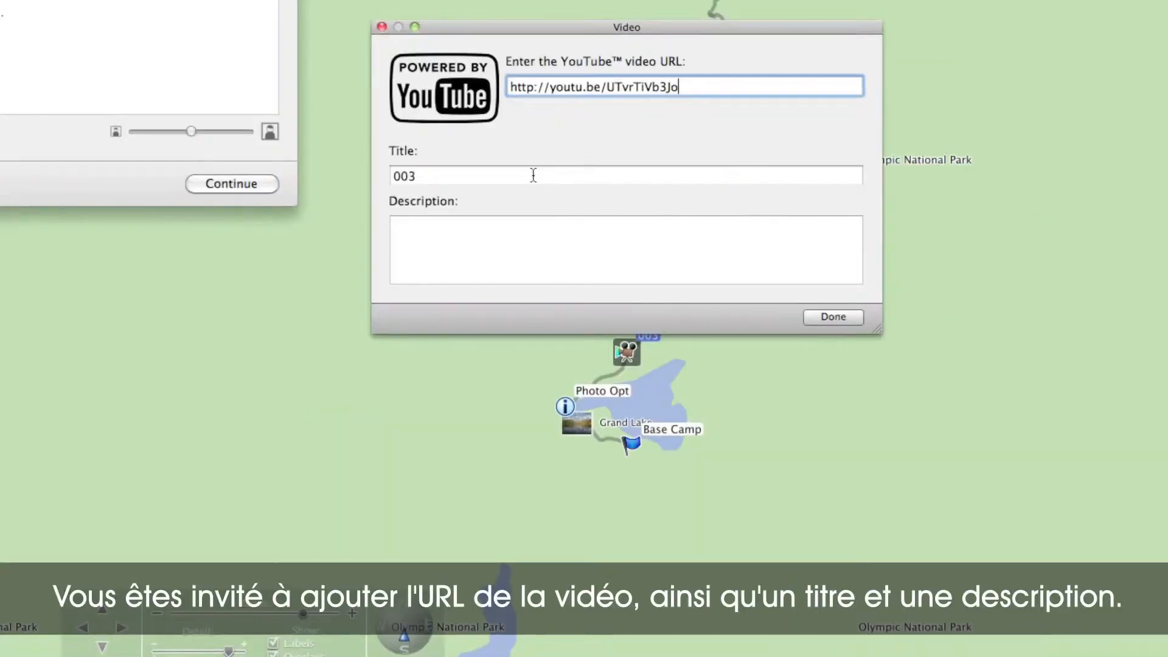
key("Tab")
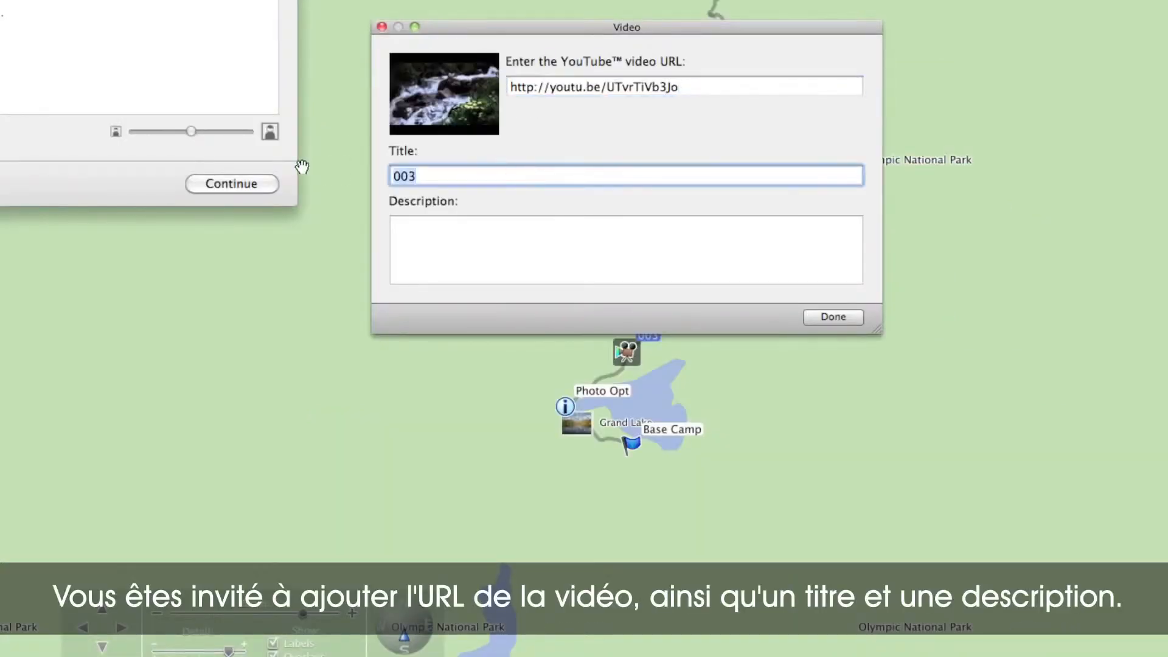
type("Brook")
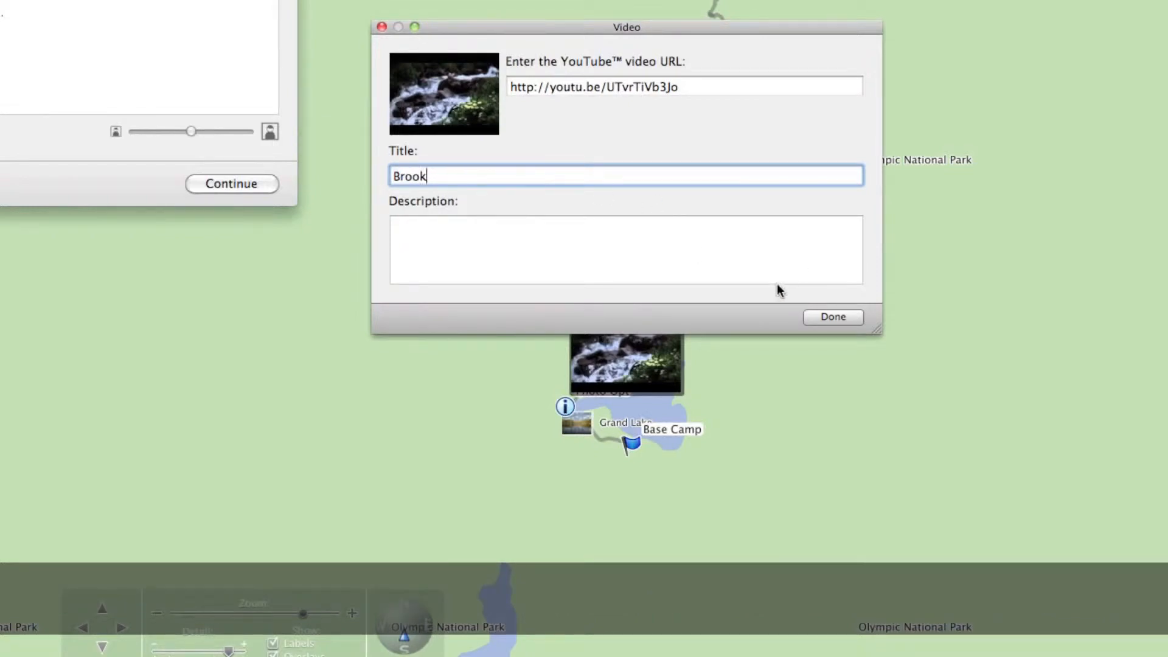
left_click(832, 316)
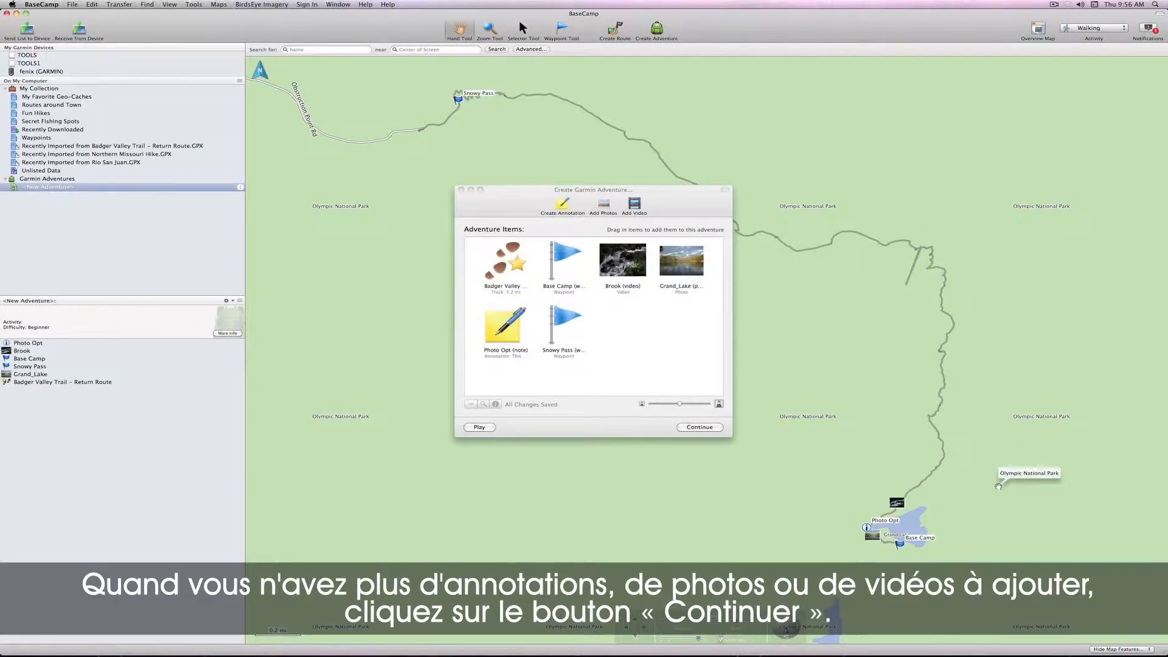
- Title the adventure "Badger Valley Hike" and describe it as "A great hike for an afternoon. The payoff at the end is totally worth it."
left_click(719, 427)
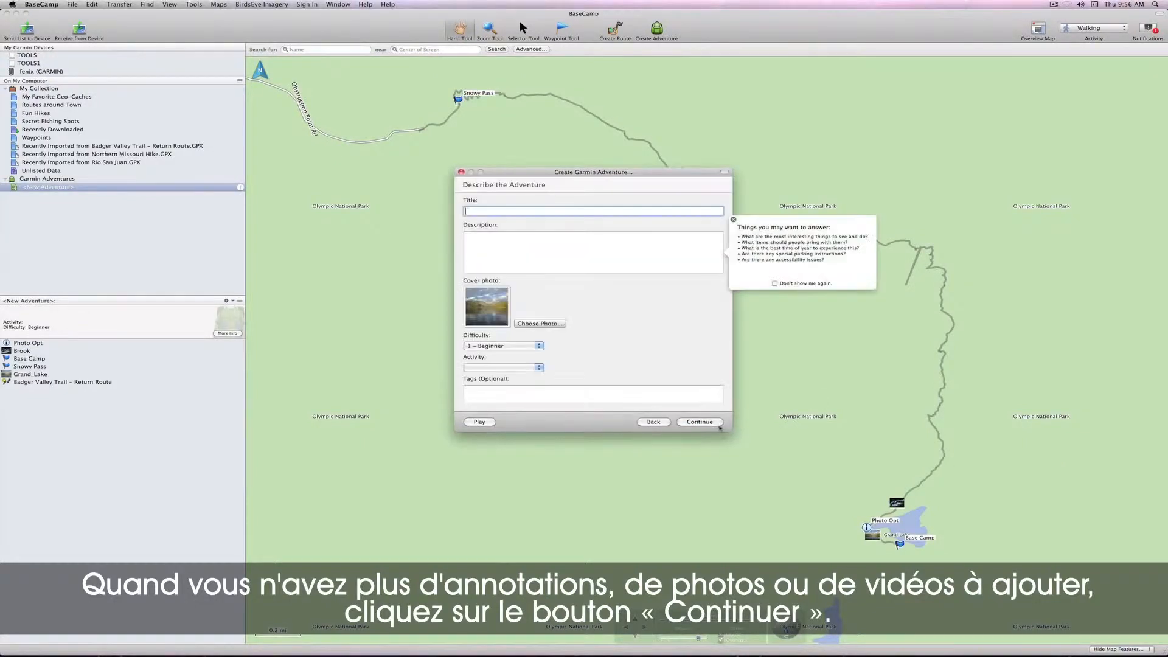
type("Ba")
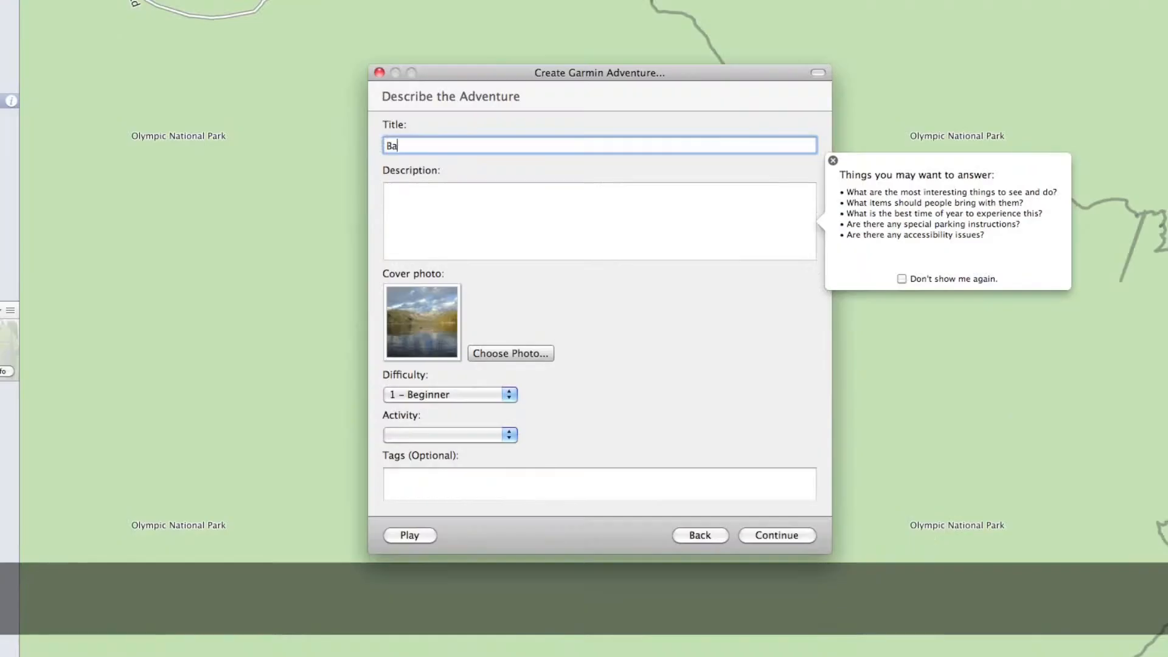
type("dger Valley Hike")
key("Tab")
type("A great hike for an afternoo")
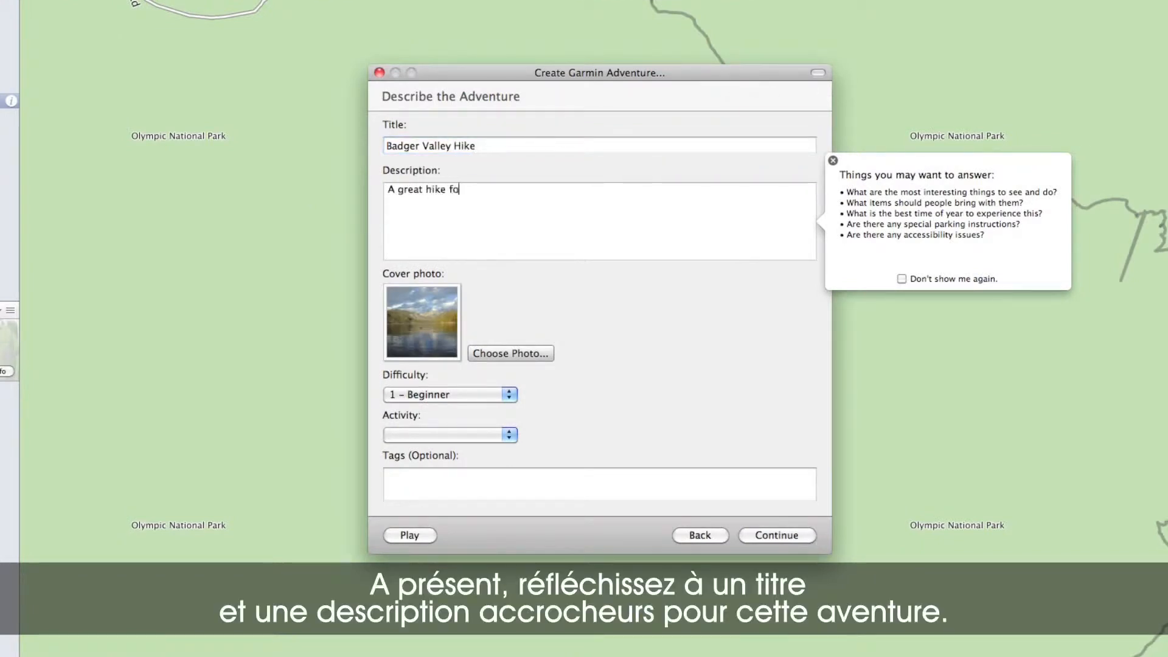
type("n.  The payoff at the end is totally worth it.")
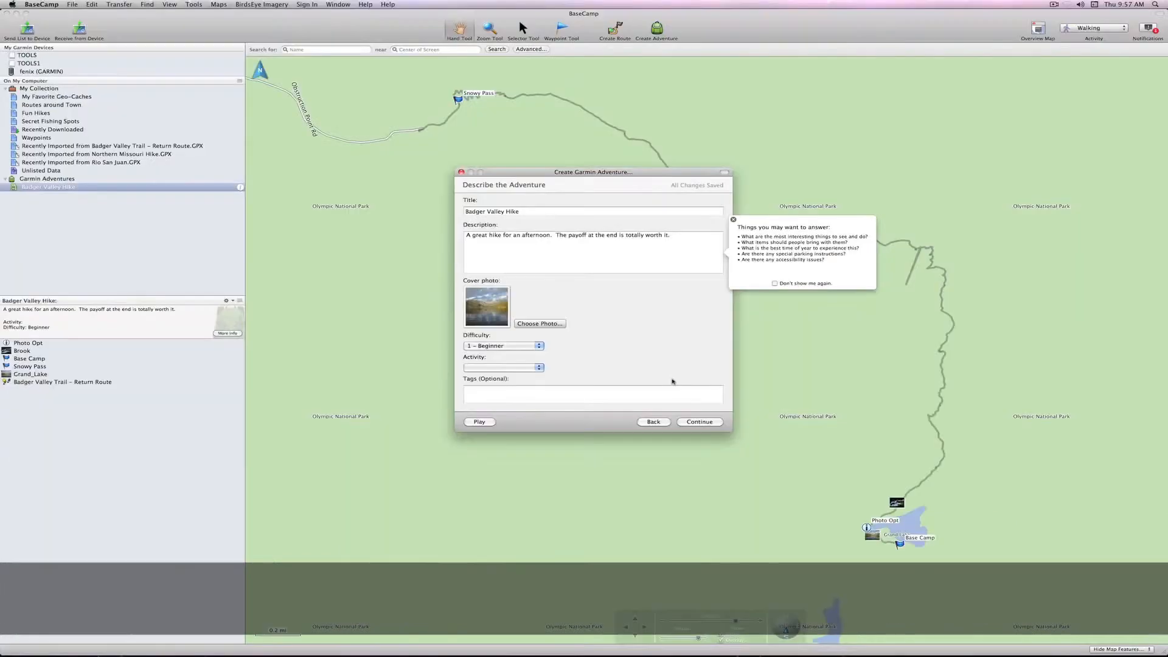
- Set the adventure's difficulty to 3 – Intermediate and activity to Hiking, add the tag "Hike", and proceed past the description page
left_click(488, 395)
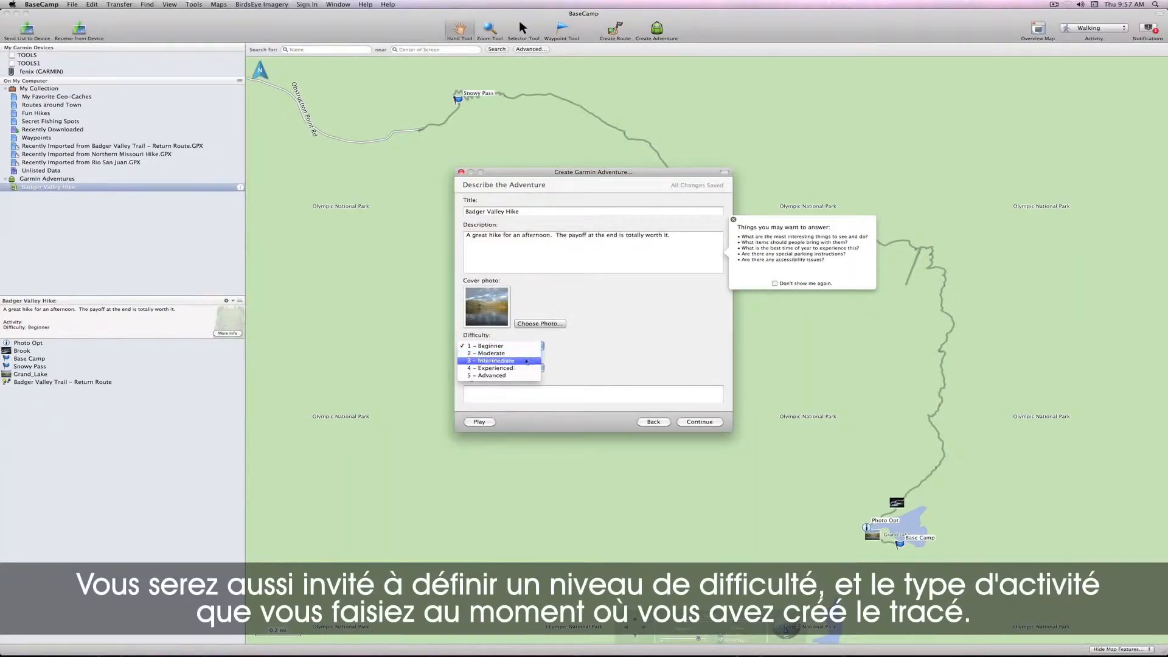
left_click(527, 361)
left_click(533, 367)
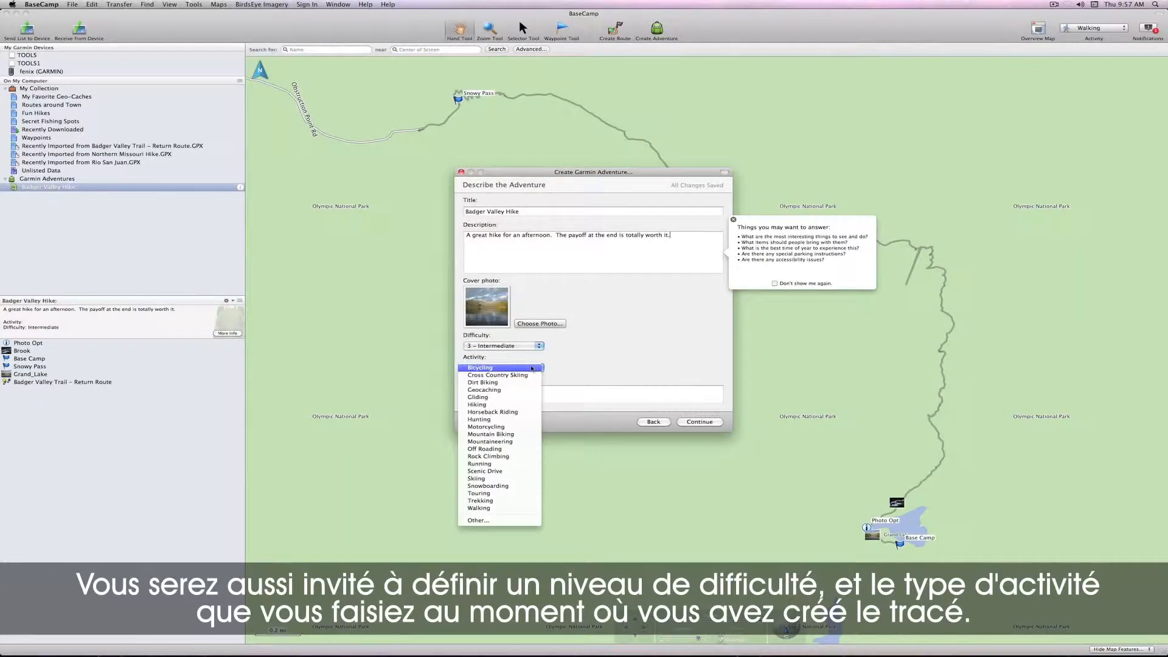
left_click(527, 400)
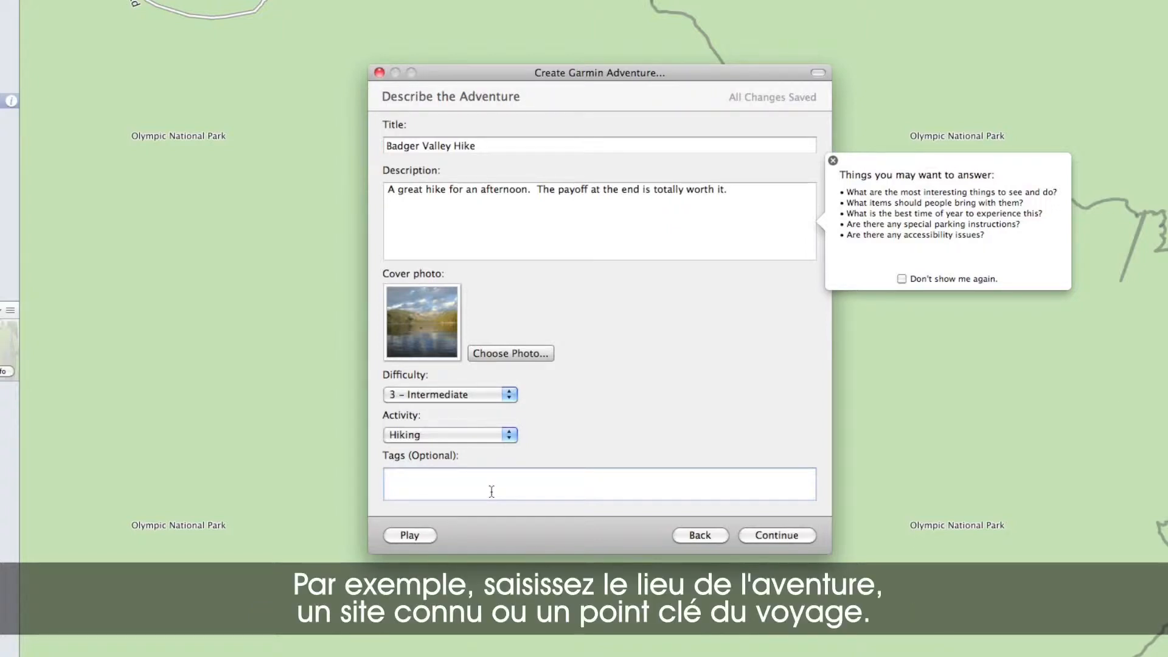
type("Hike")
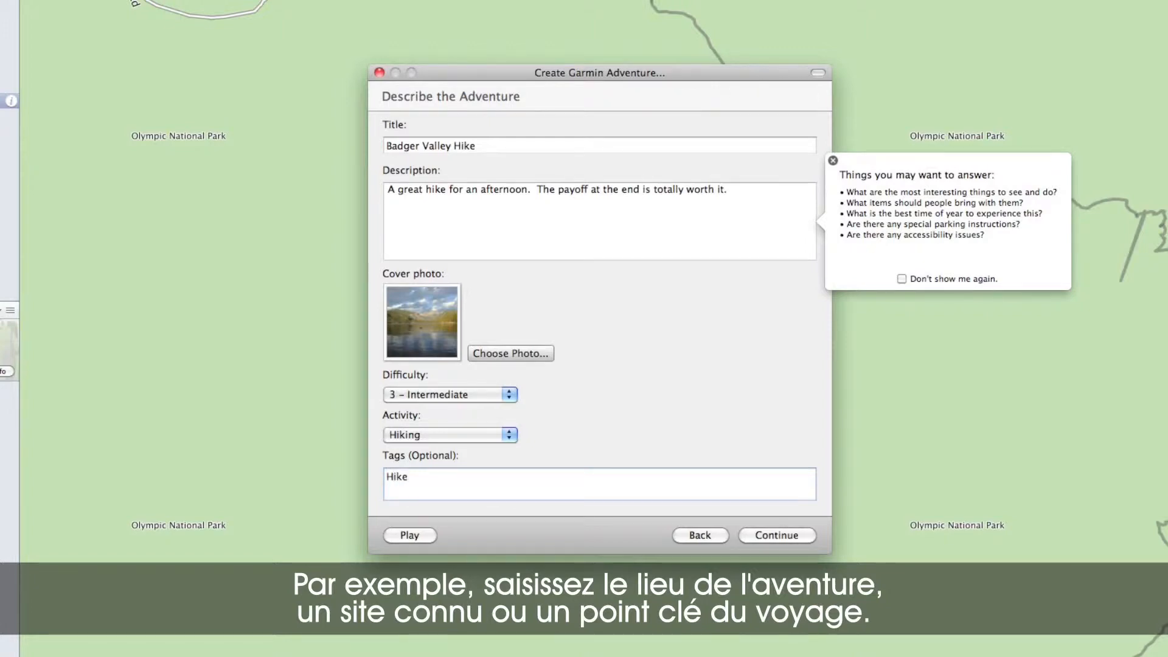
key("Tab")
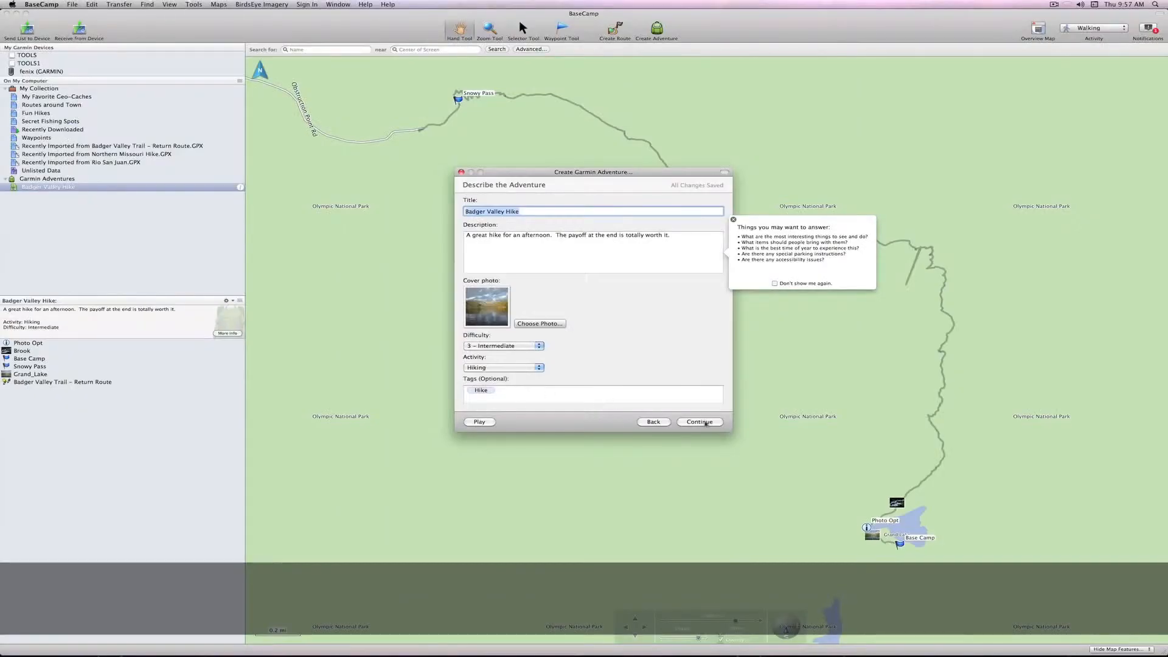
left_click(705, 422)
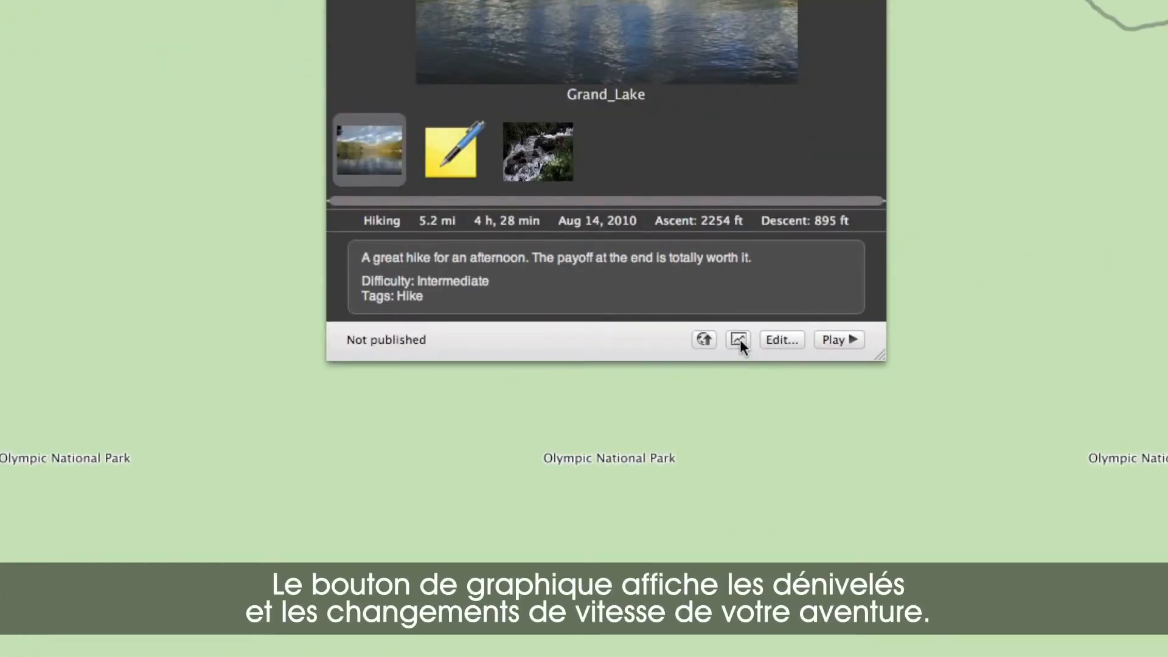
- Examine the adventure track's elevation graph and switch it to the speed graph
left_click(739, 339)
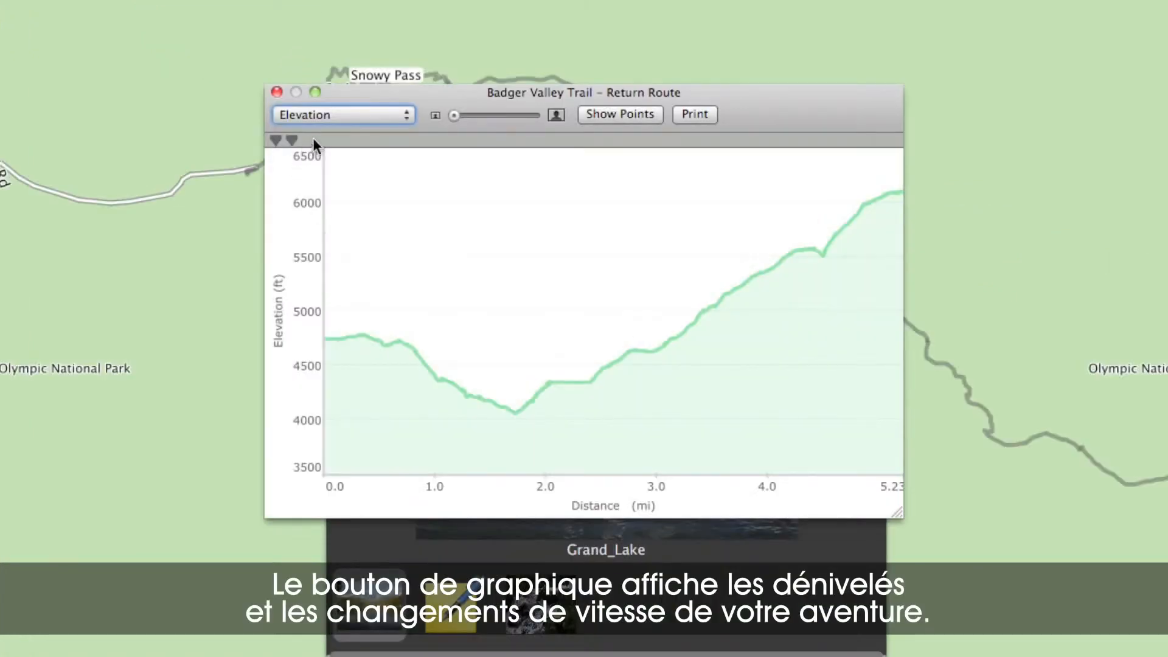
left_click(321, 122)
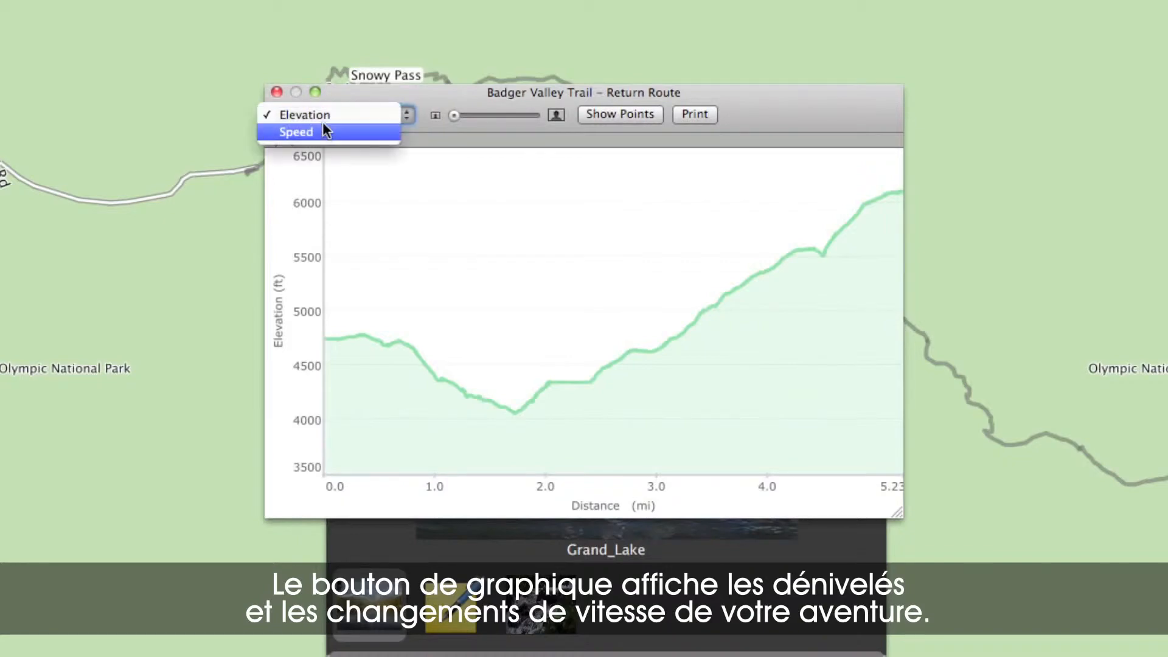
left_click(324, 132)
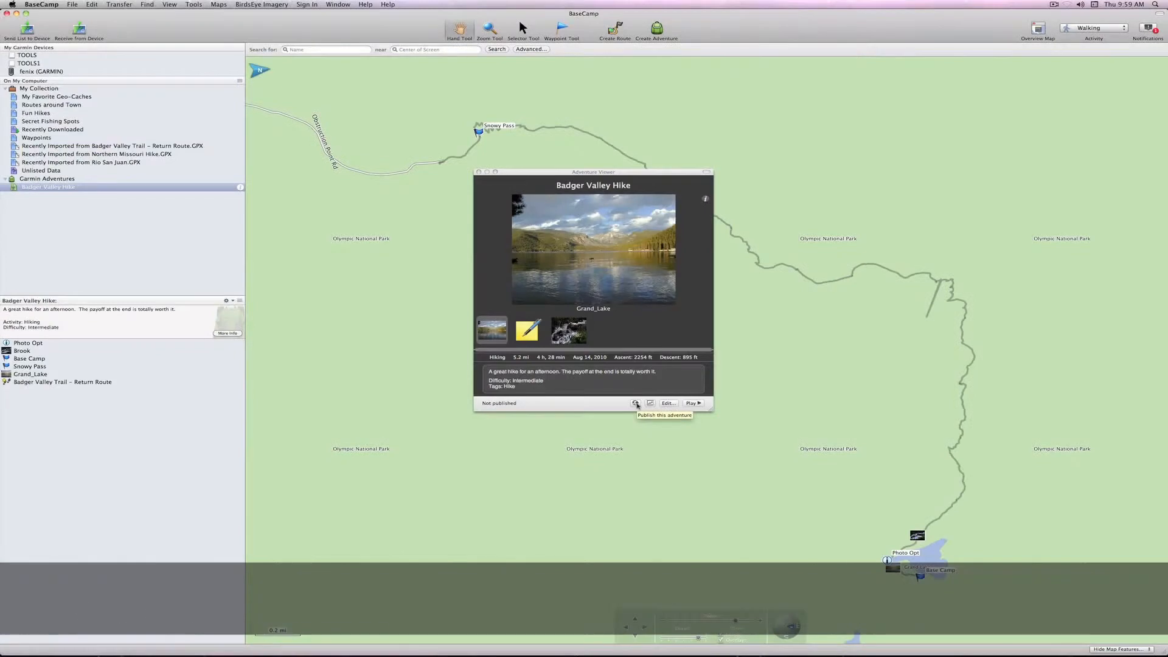
- Publish the Badger Valley Hike adventure, accepting the resizing of large photos
left_click(705, 340)
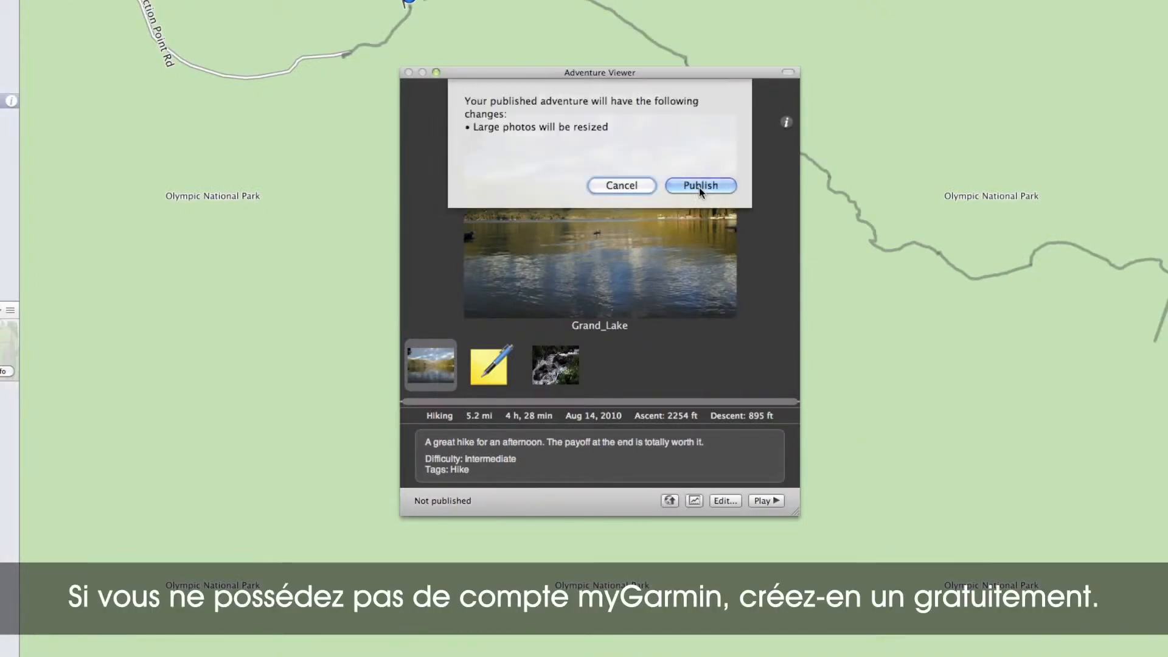
left_click(699, 186)
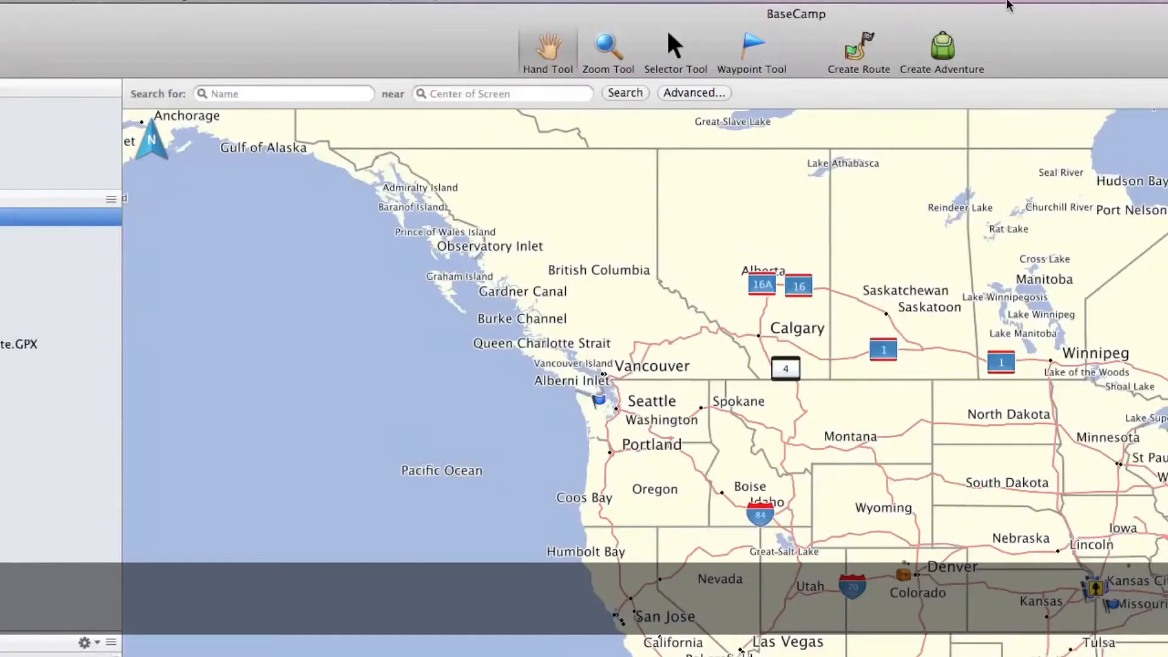
- Open the advanced search and limit the Garmin Adventures results to a distance of 5 to 10 mi
left_click(726, 97)
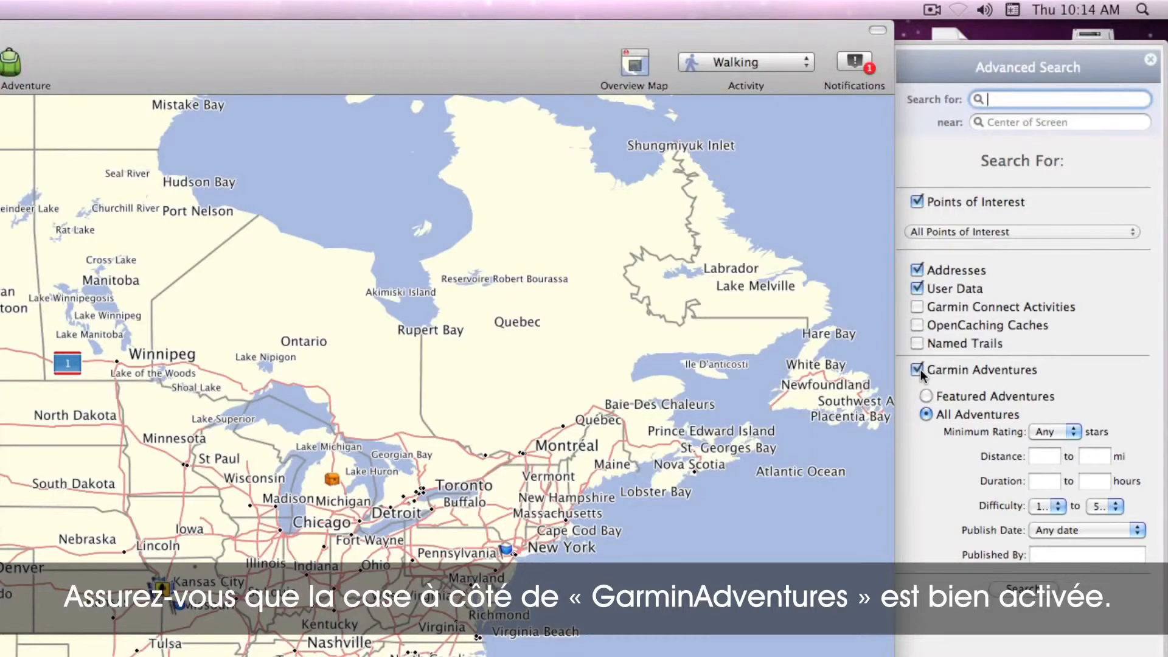
left_click(1037, 457)
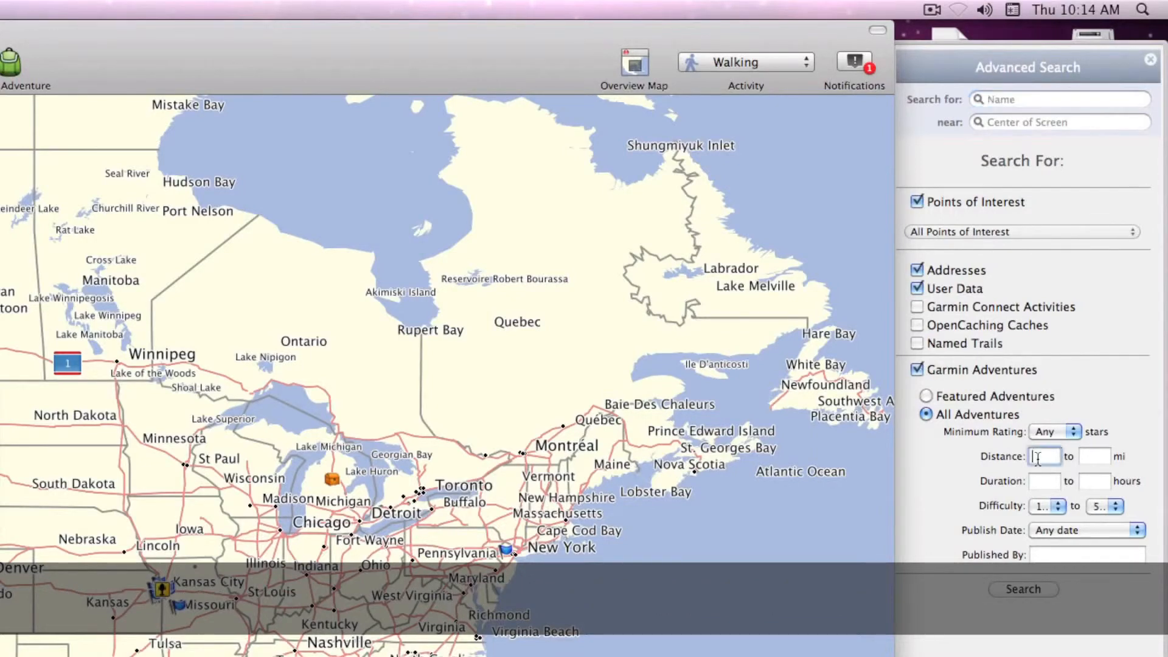
type("5")
key("Tab")
type("10")
key("Tab")
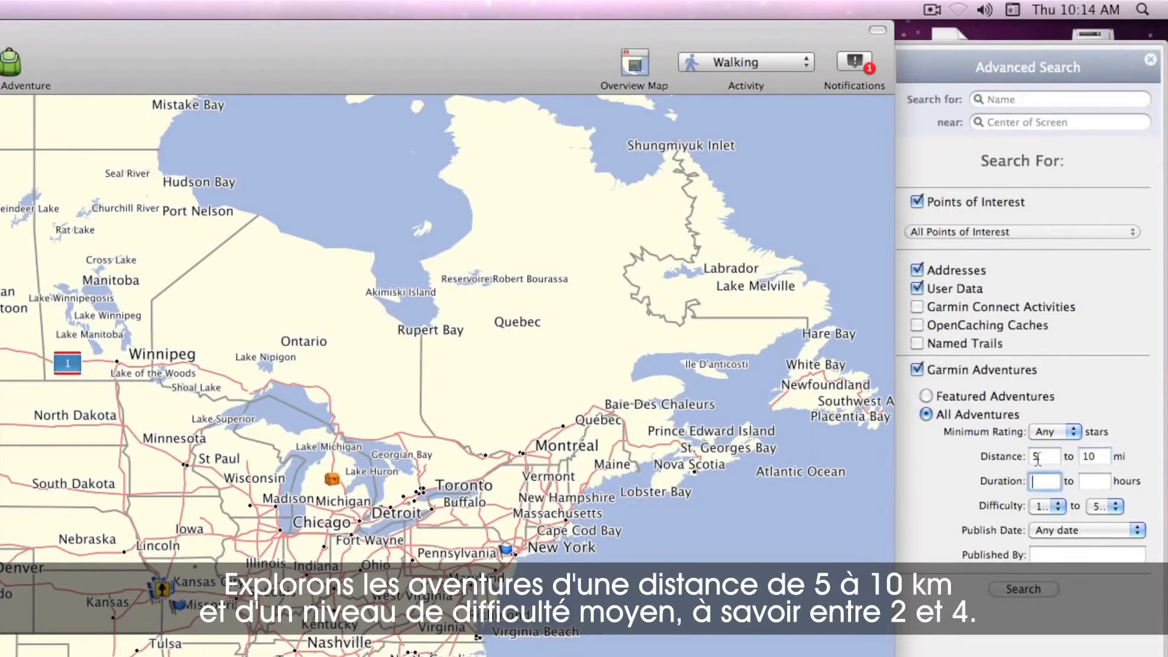
- Set the adventure search's difficulty range from 2 to 4
left_click(1057, 506)
left_click(1071, 519)
left_click(1115, 506)
left_click(1125, 492)
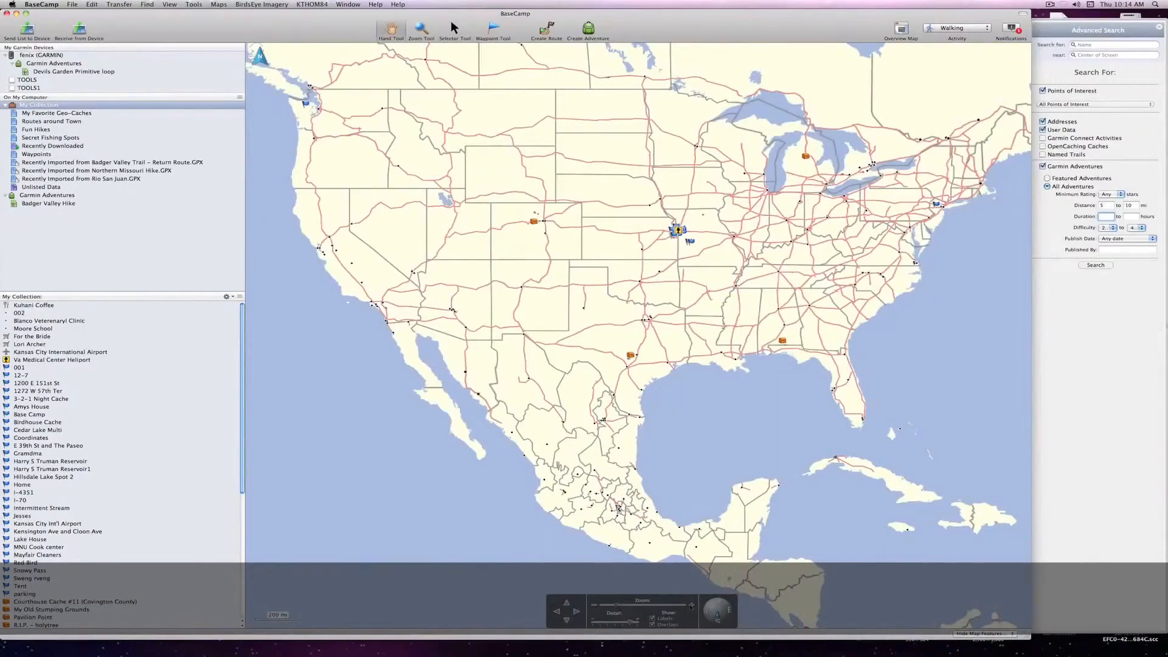
- Center the map on Colorado at regional scale and run the filtered adventure search there
left_click(691, 606)
left_click(691, 606)
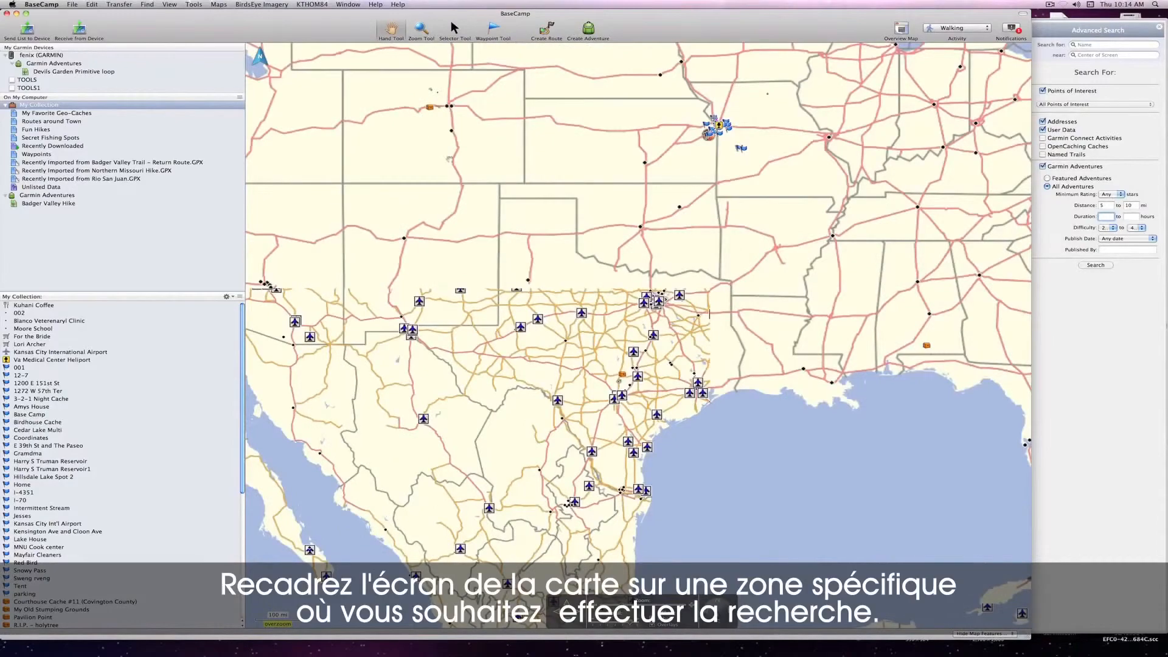
left_click_drag(420, 139, 617, 318)
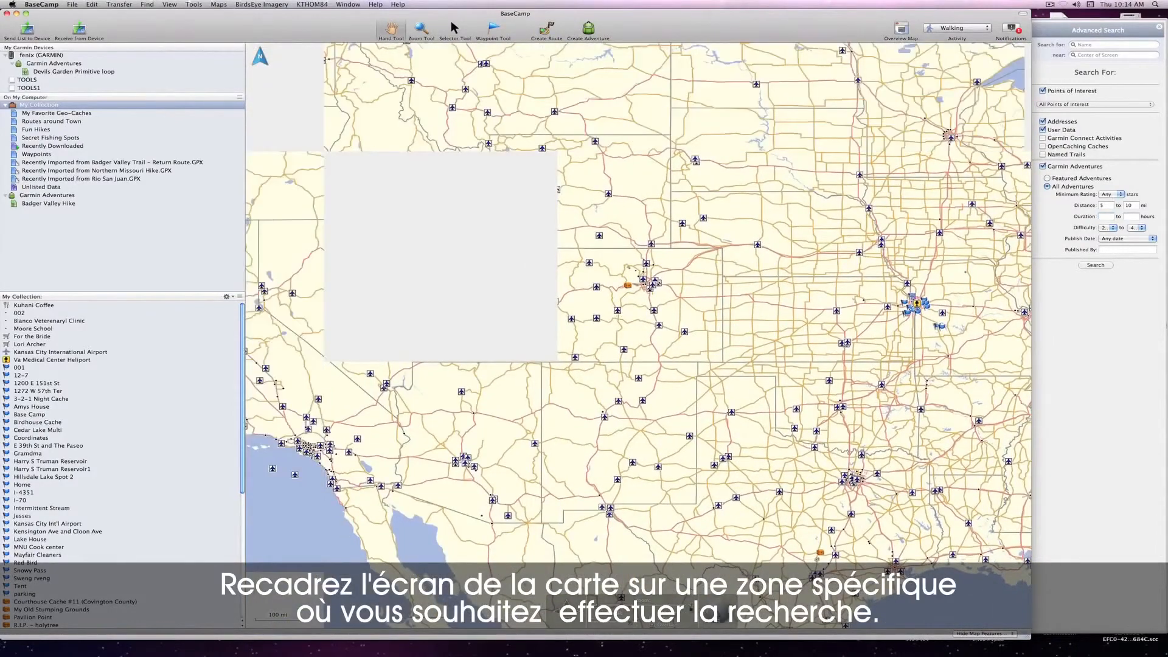
left_click(690, 605)
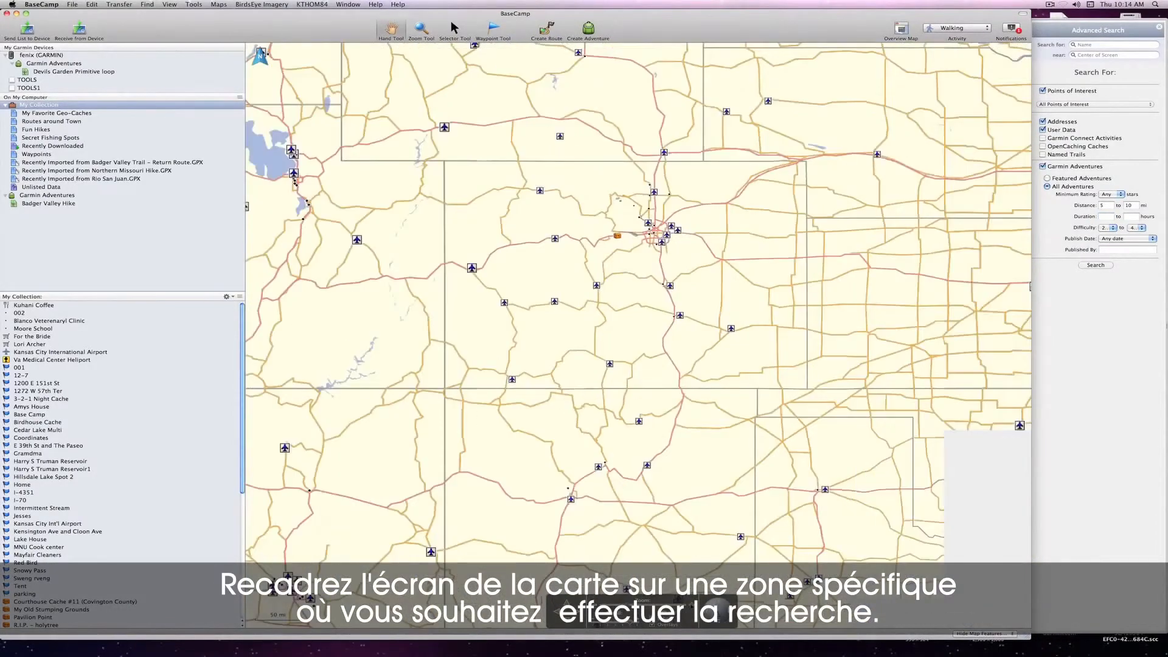
left_click(691, 606)
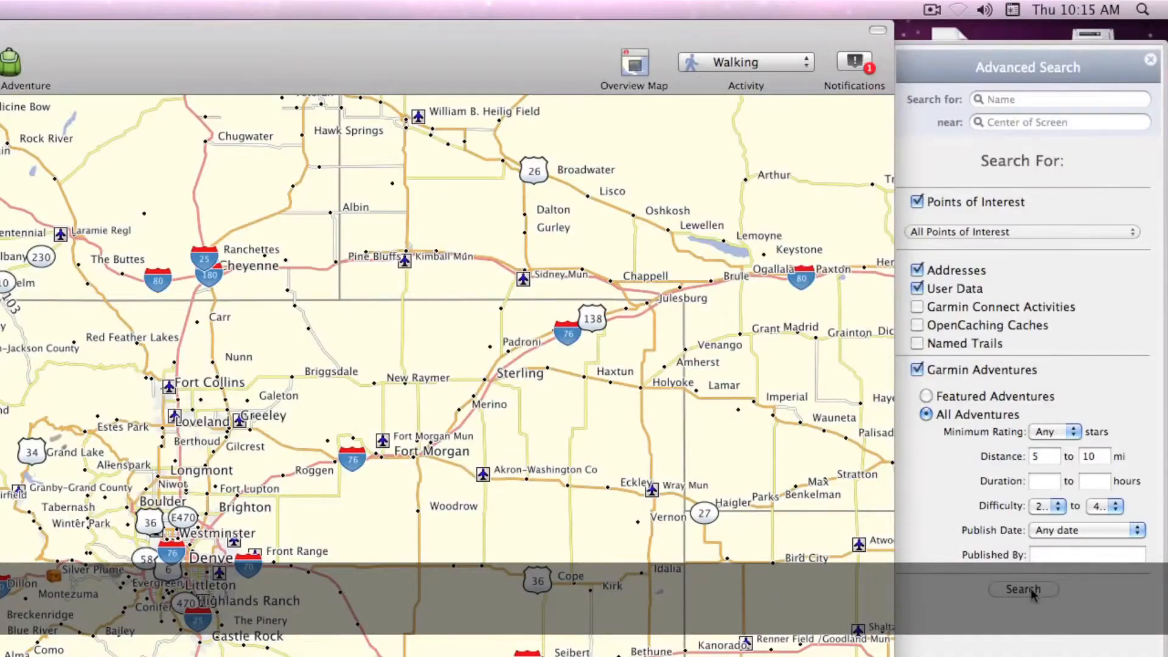
left_click(1098, 265)
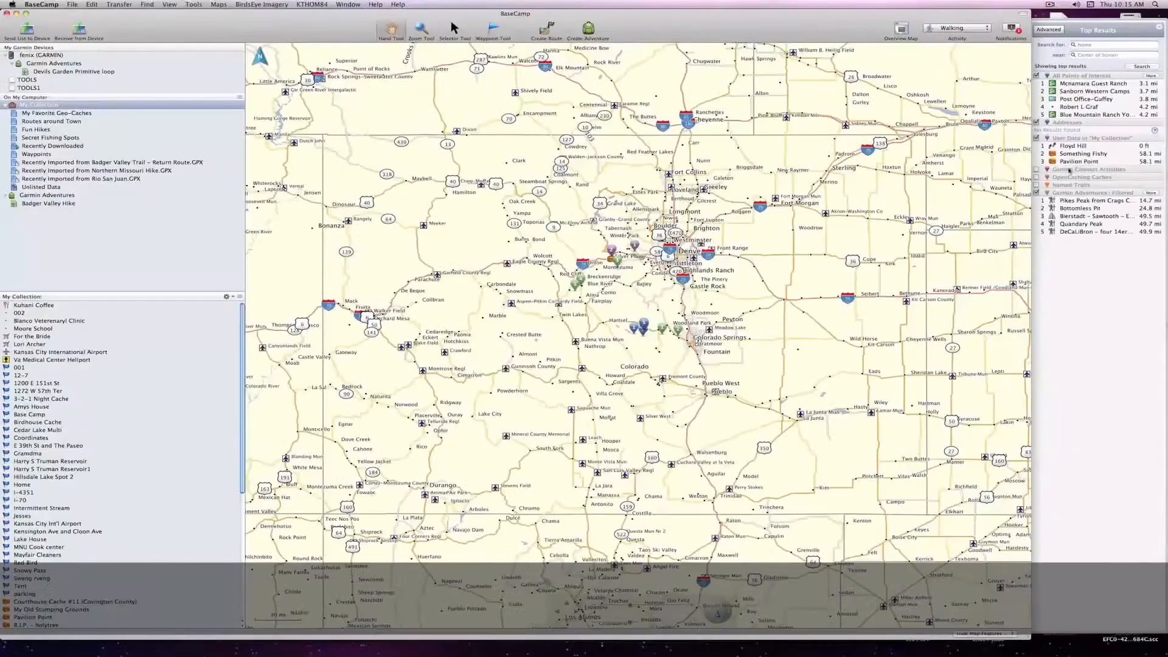
- Review the Pikes Peak from Crags Campground and Bottomless Pit descriptions, and download and play the Bottomless Pit adventure
left_click(986, 449)
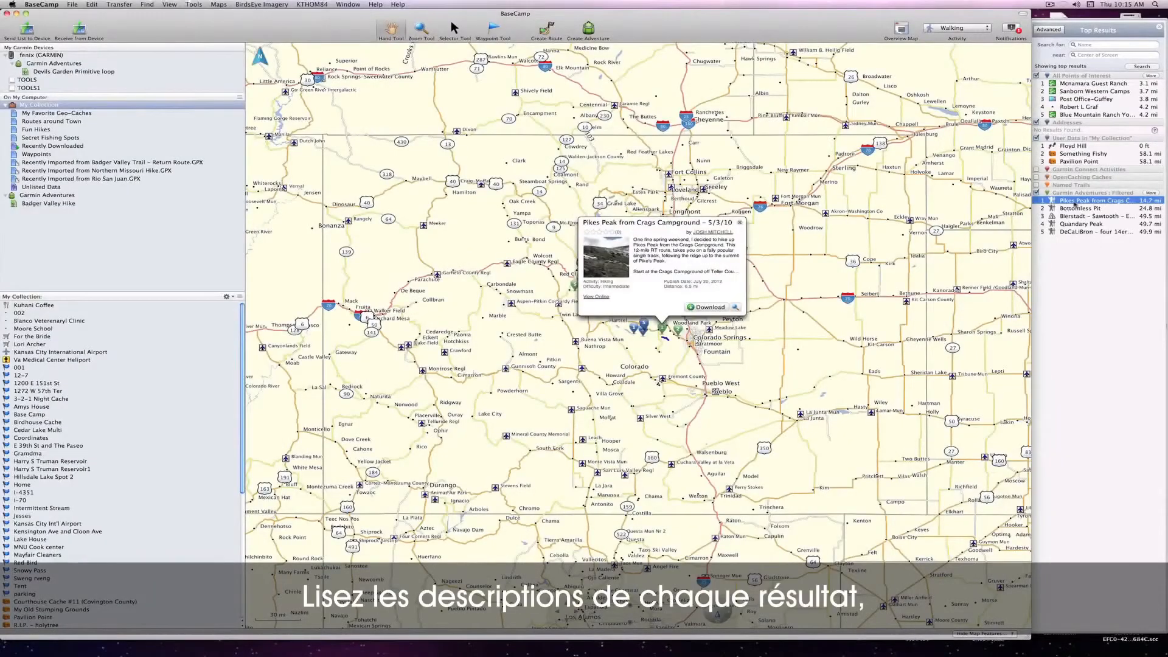
left_click(1076, 208)
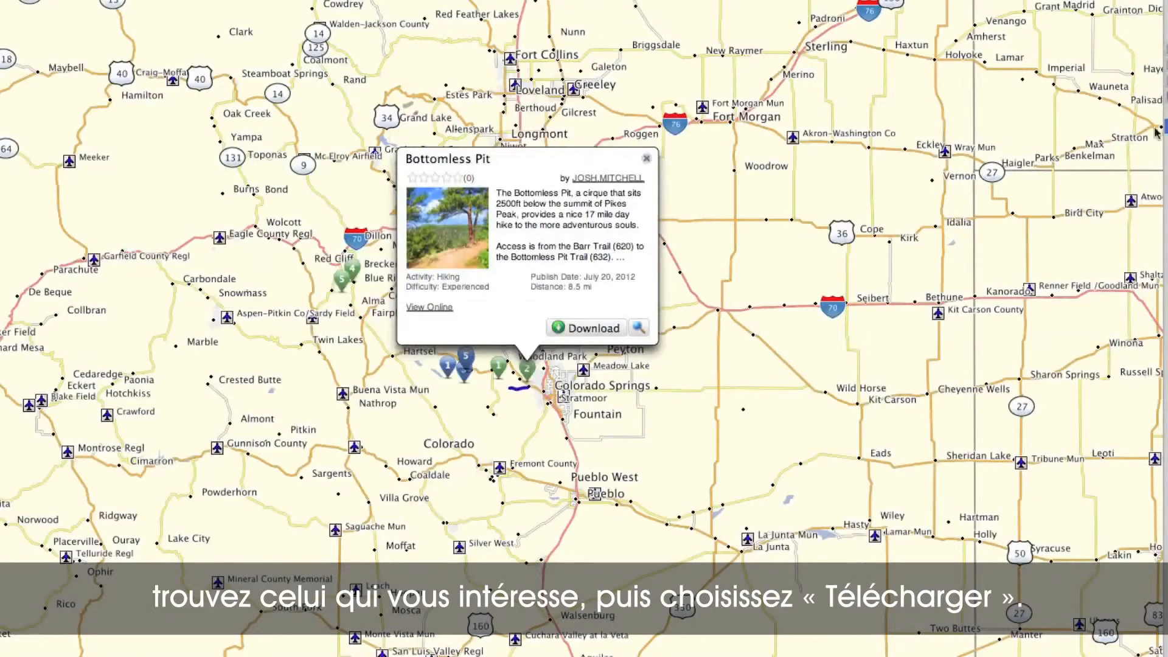
left_click(571, 332)
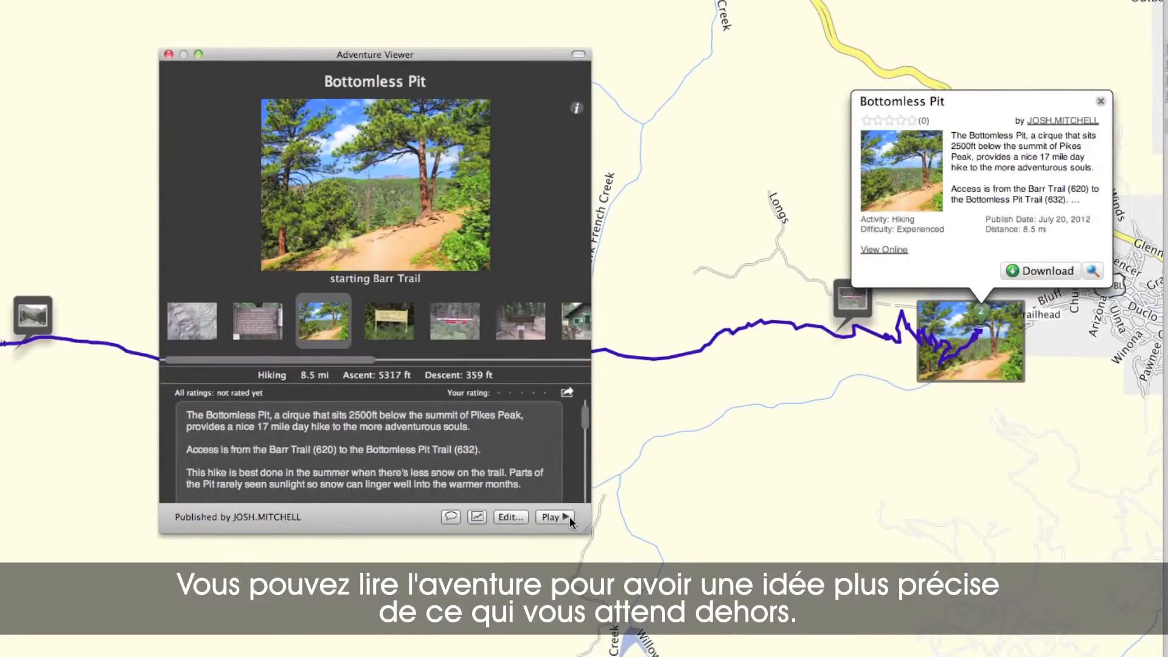
left_click(569, 516)
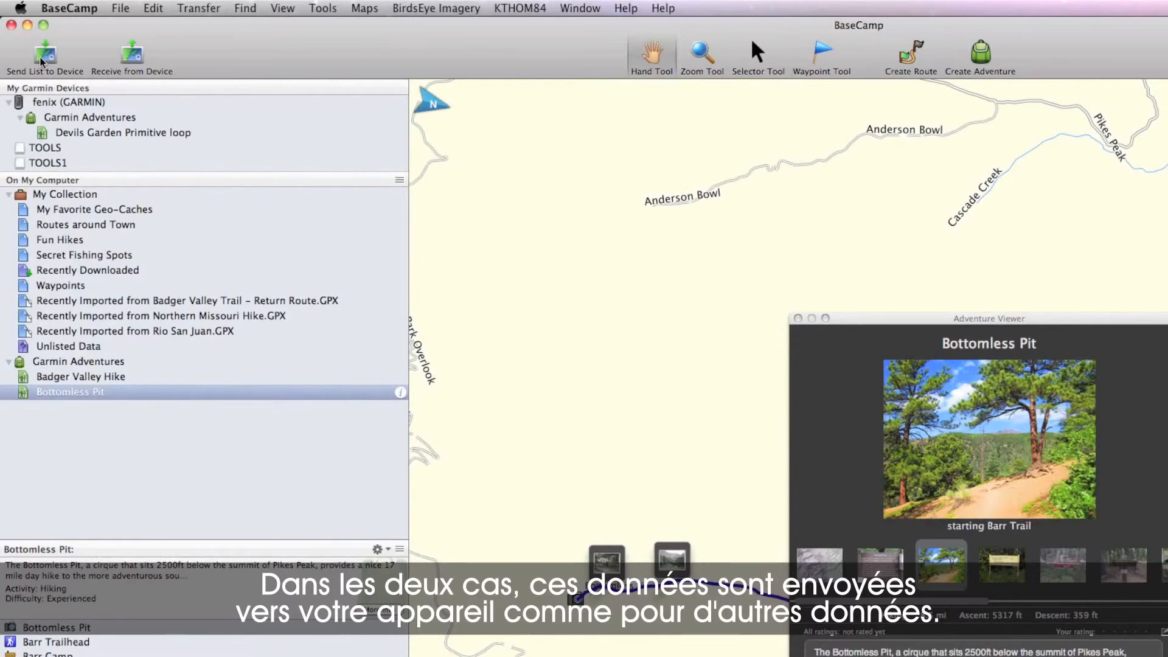
- Send the downloaded Bottomless Pit adventure to the fenix (GARMIN) device and close the completed transfer
left_click(43, 56)
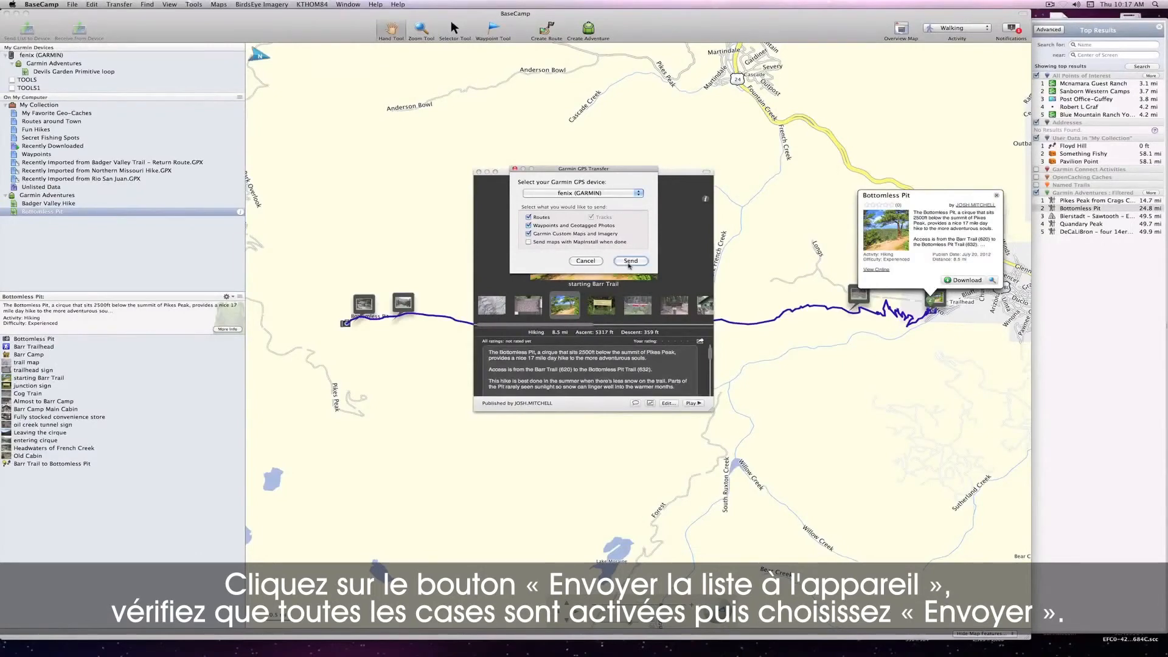
left_click(628, 261)
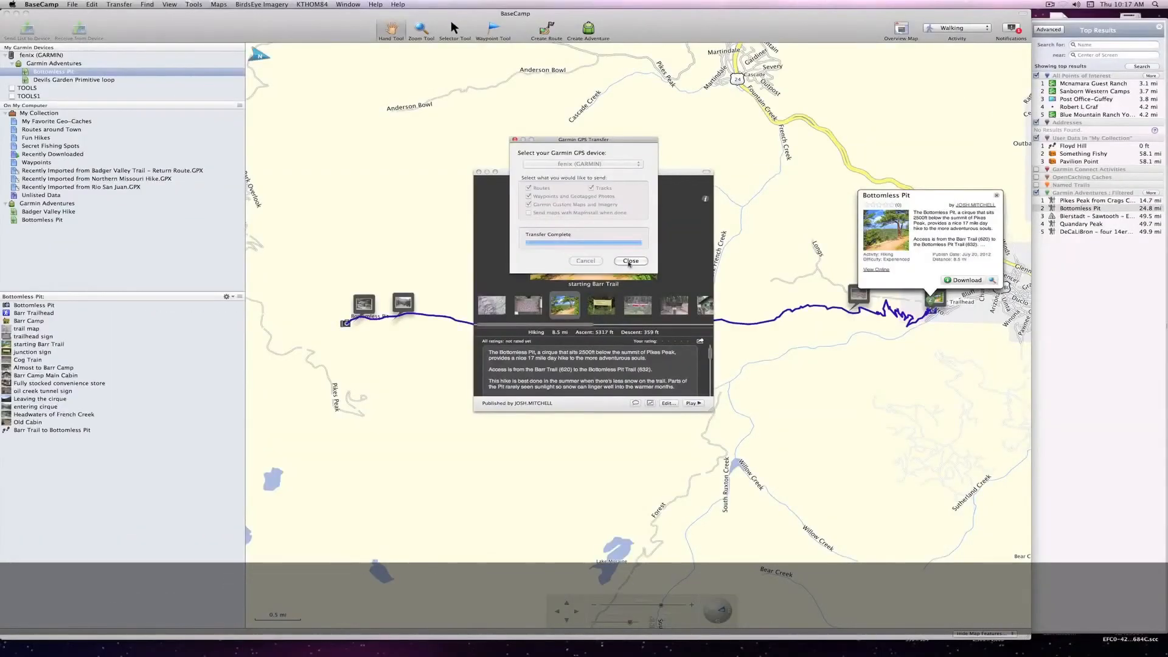
left_click(1049, 485)
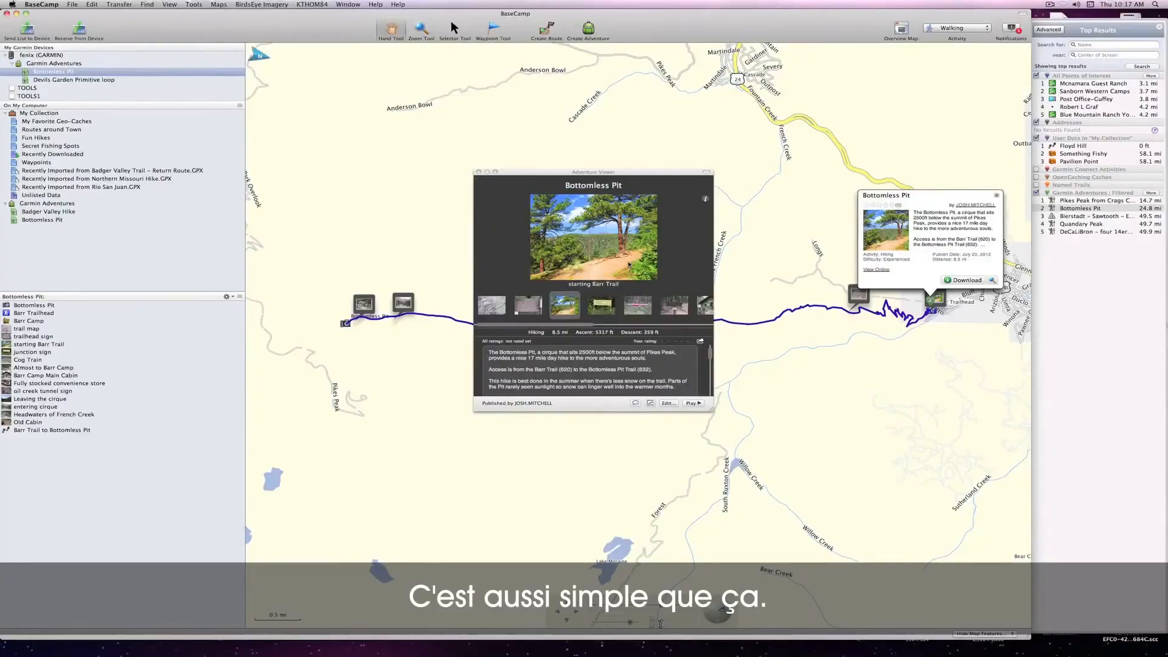